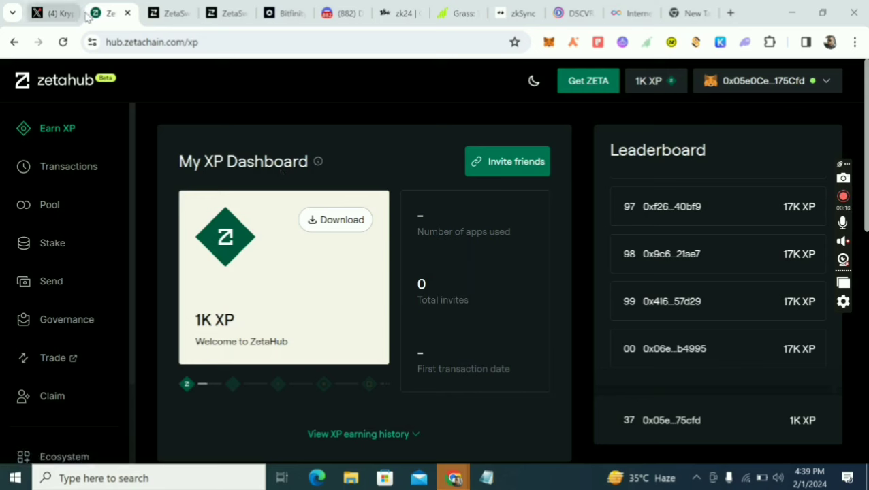
# Step: Review the X profile's post about claiming the $Zeta airdrop and return to the ZetaHub page
pyautogui.click(61, 22)
pyautogui.scroll(-5, 235, 242)
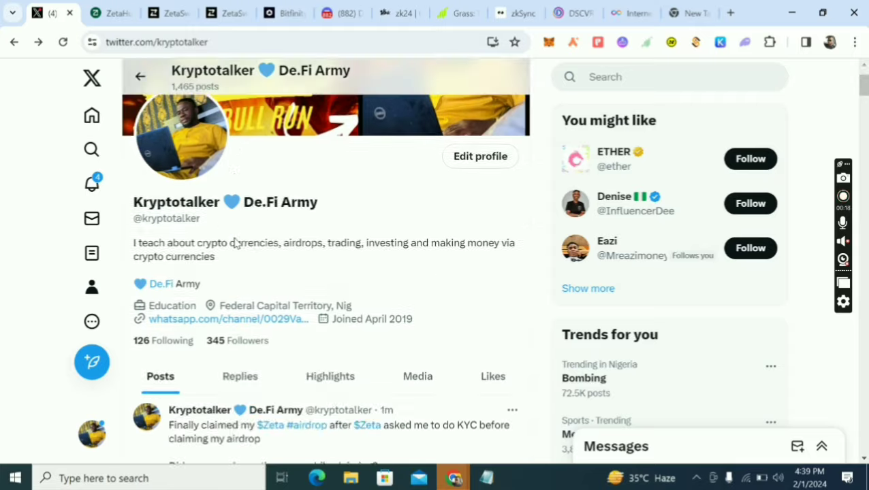
pyautogui.scroll(-2, 235, 242)
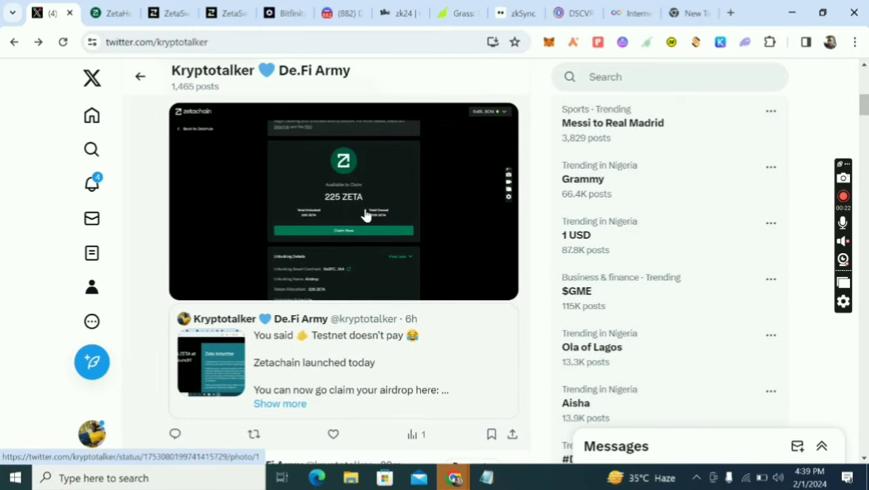
pyautogui.scroll(1, 382, 214)
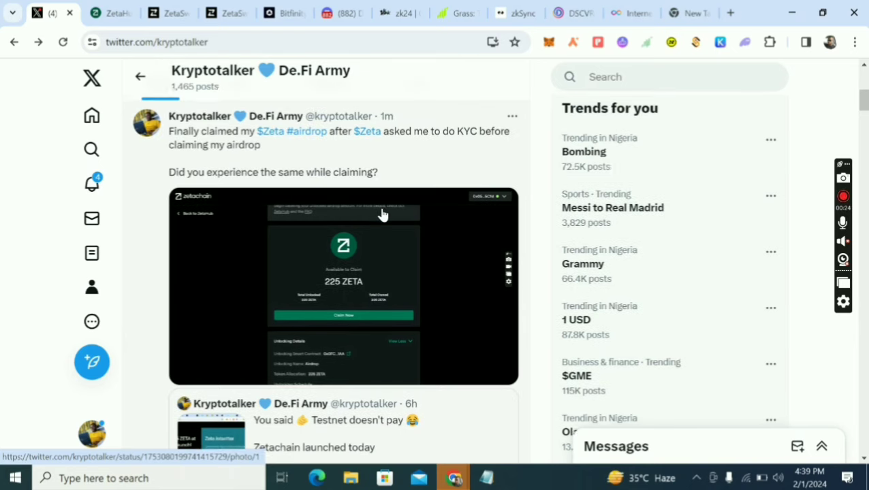
pyautogui.click(120, 13)
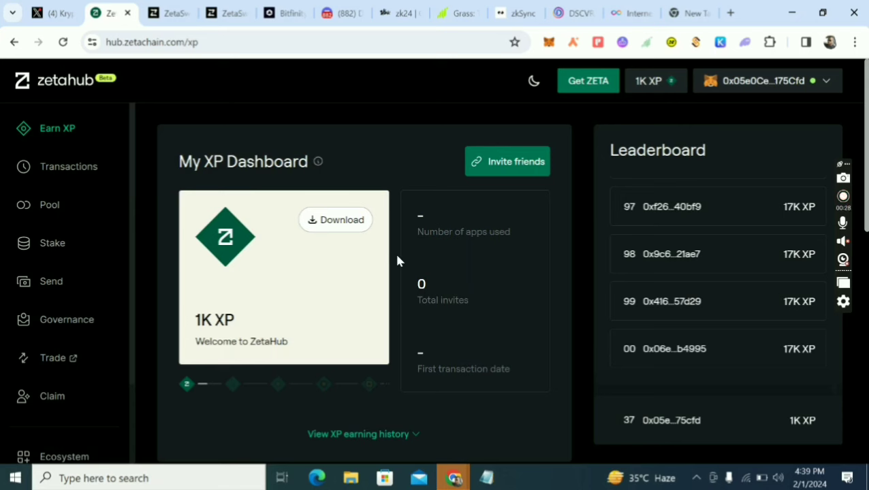
pyautogui.click(53, 13)
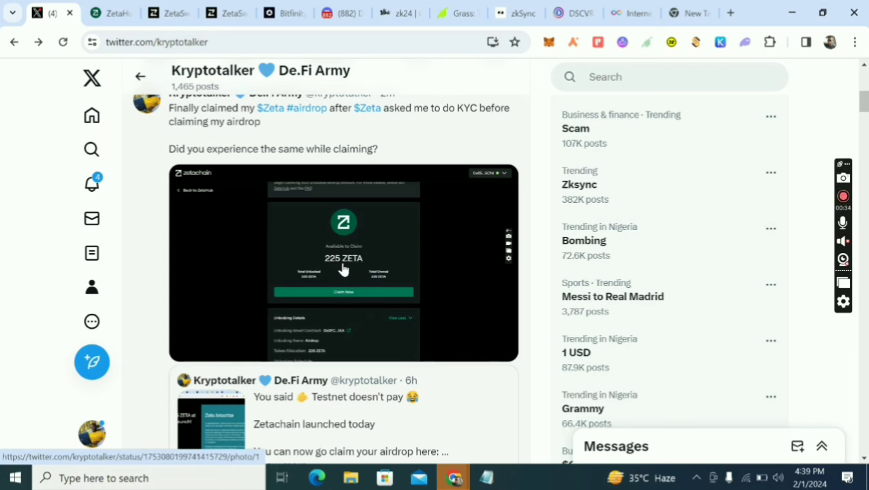
pyautogui.click(119, 13)
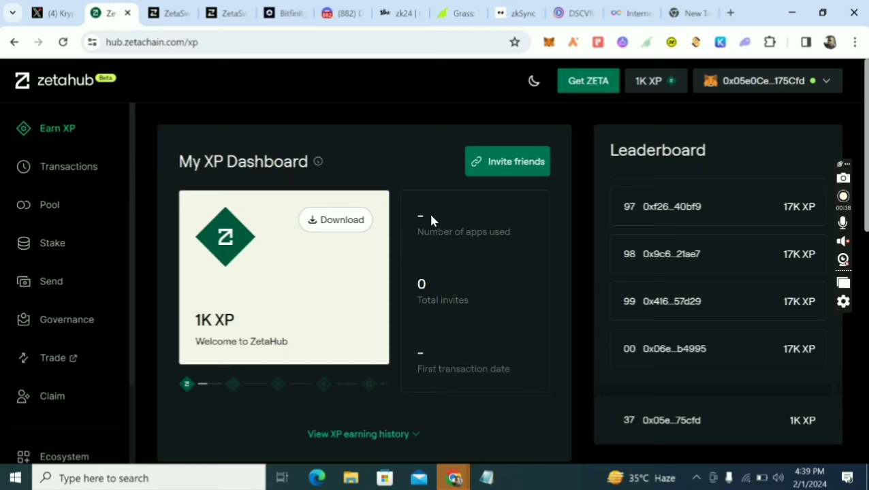
# Step: Examine the XP dashboard, the leaderboard and the list of daily activities on ZetaHub
pyautogui.scroll(-3, 431, 220)
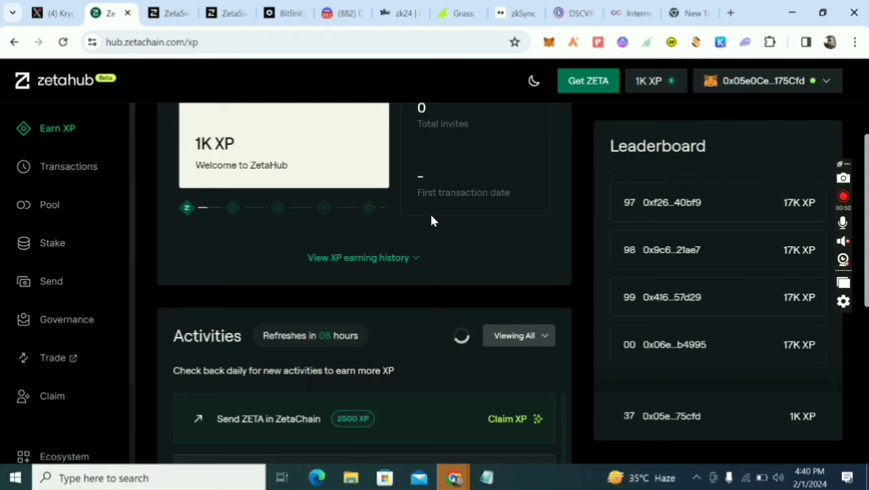
pyautogui.scroll(-1, 431, 219)
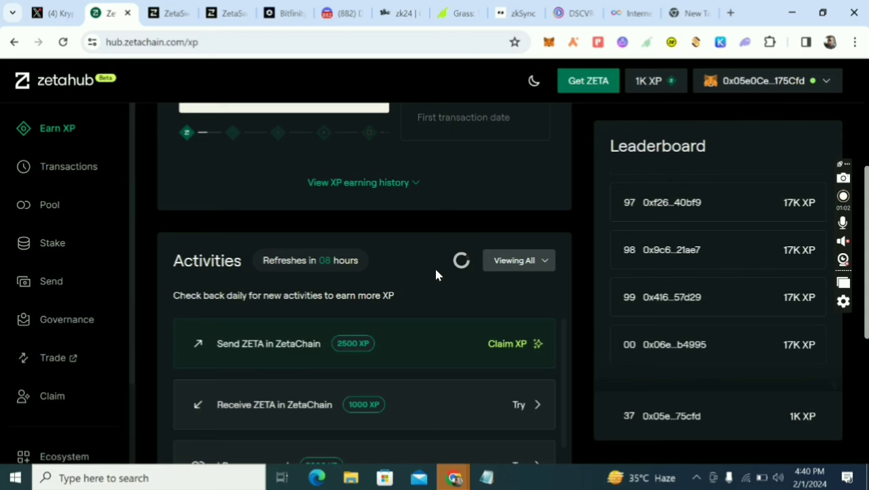
pyautogui.scroll(4, 436, 273)
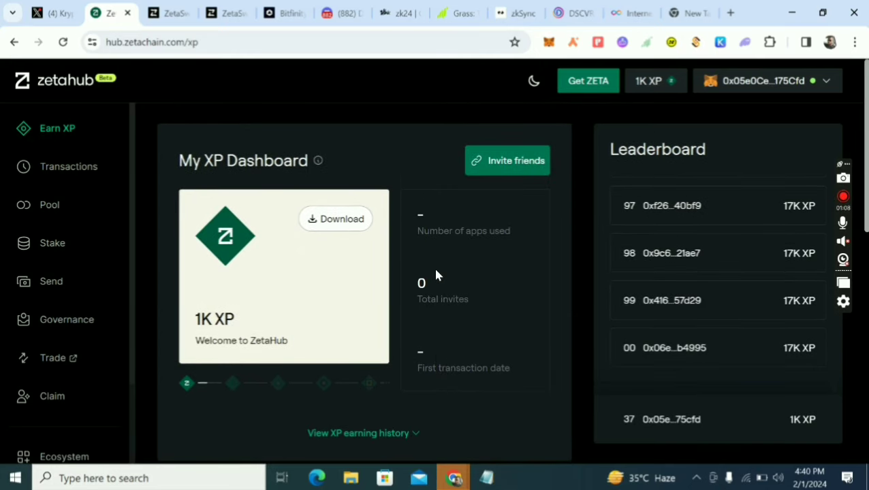
pyautogui.scroll(-6, 436, 274)
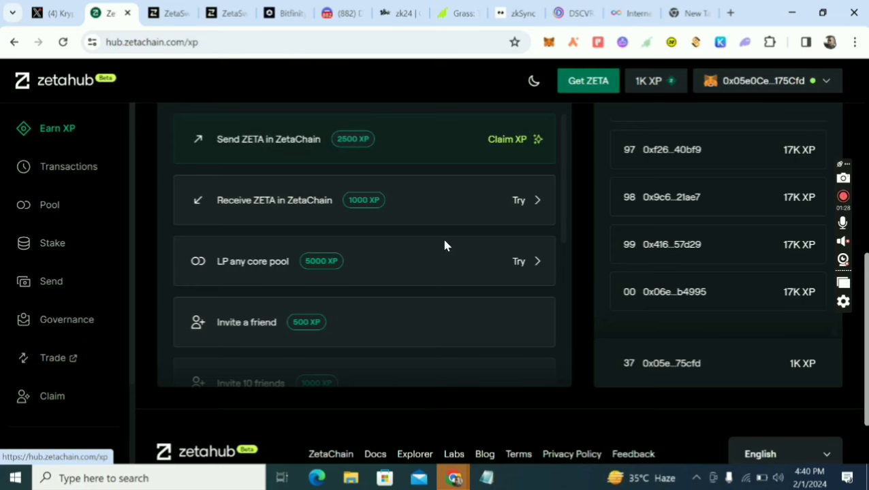
pyautogui.scroll(7, 444, 246)
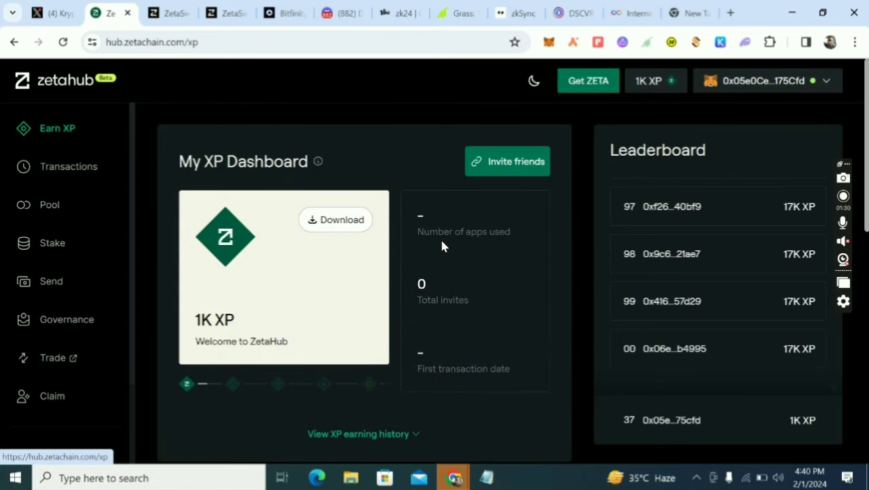
pyautogui.scroll(-5, 442, 246)
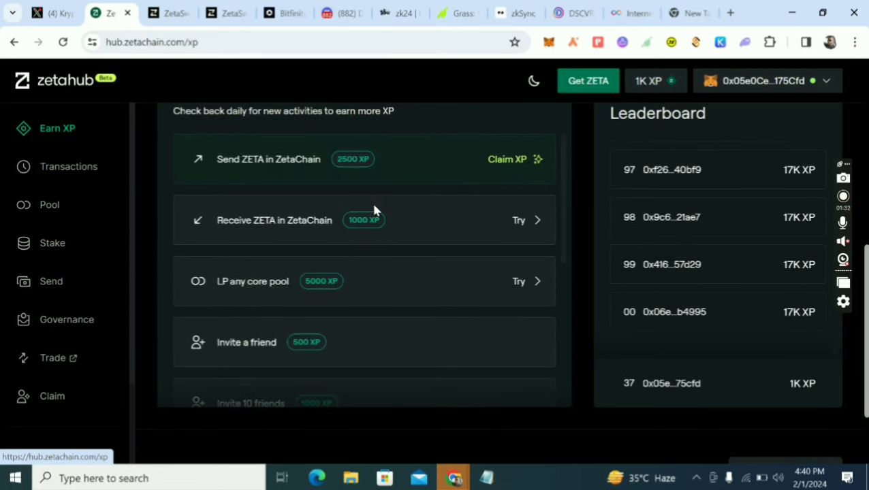
pyautogui.scroll(1, 427, 166)
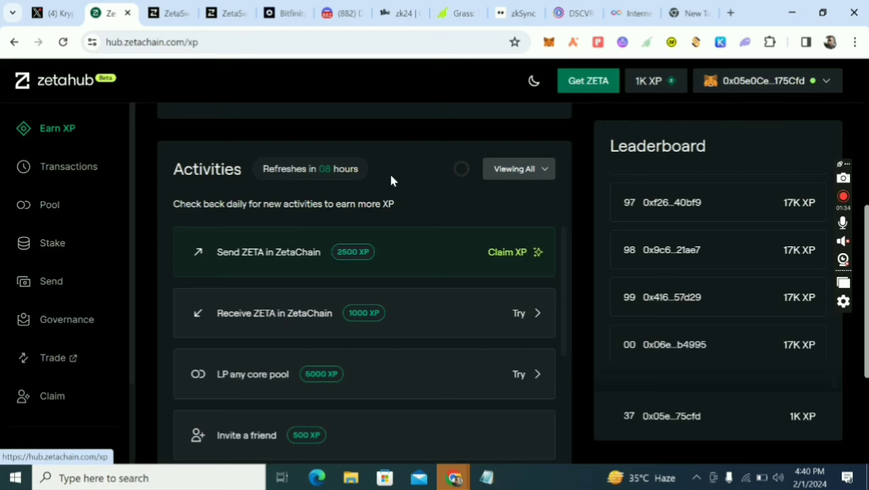
# Step: Reopen the Earn XP page and examine the activities and the XP reward offered for each
pyautogui.click(69, 132)
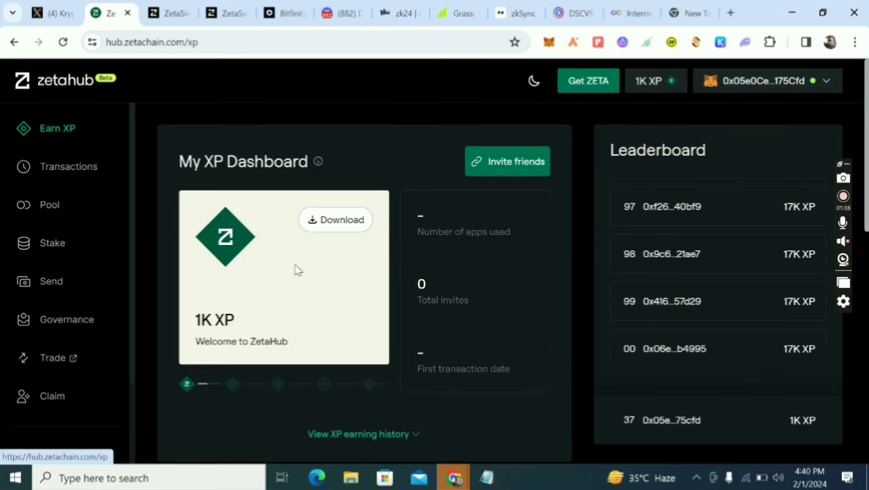
pyautogui.scroll(-2, 240, 328)
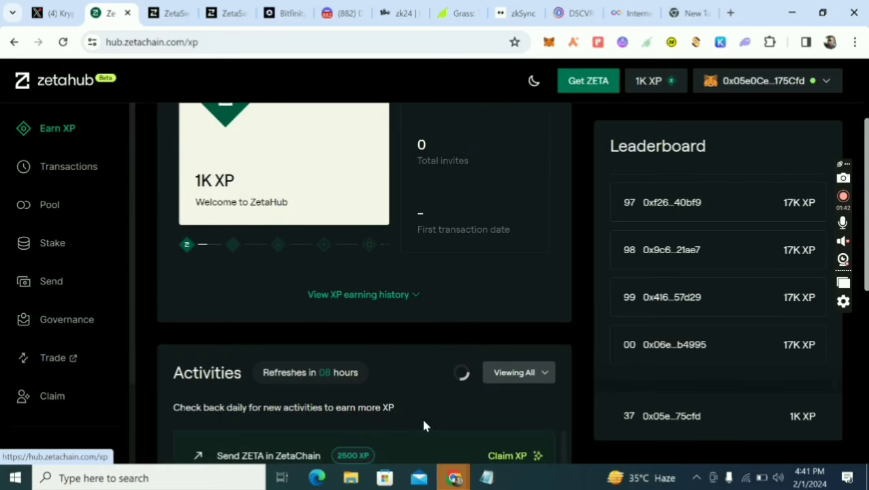
pyautogui.scroll(-2, 422, 424)
pyautogui.scroll(-1, 423, 423)
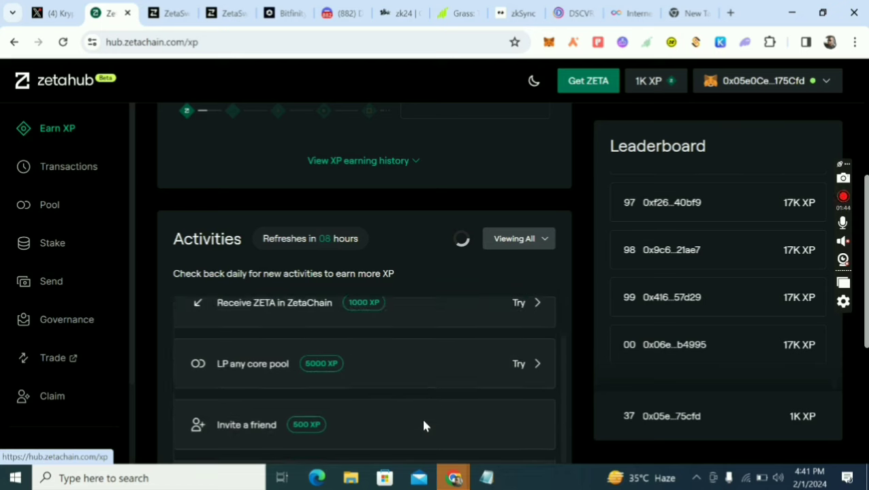
pyautogui.scroll(1, 423, 424)
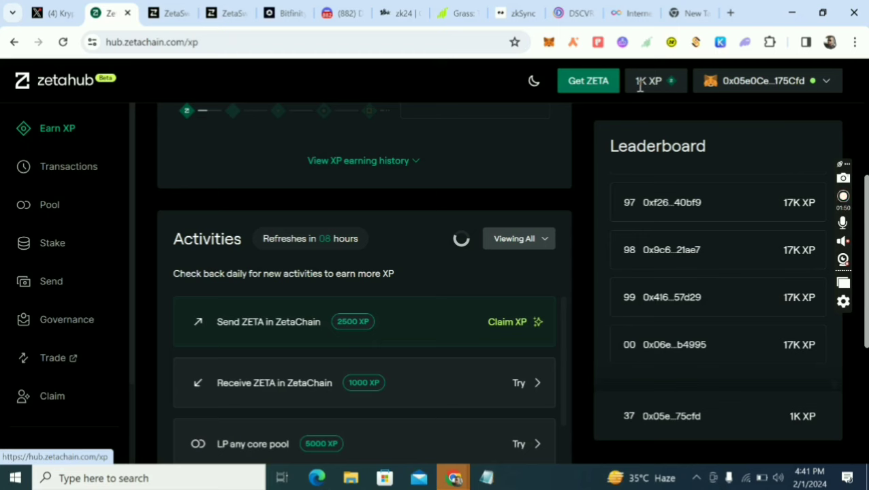
pyautogui.scroll(1, 447, 327)
pyautogui.scroll(-2, 448, 327)
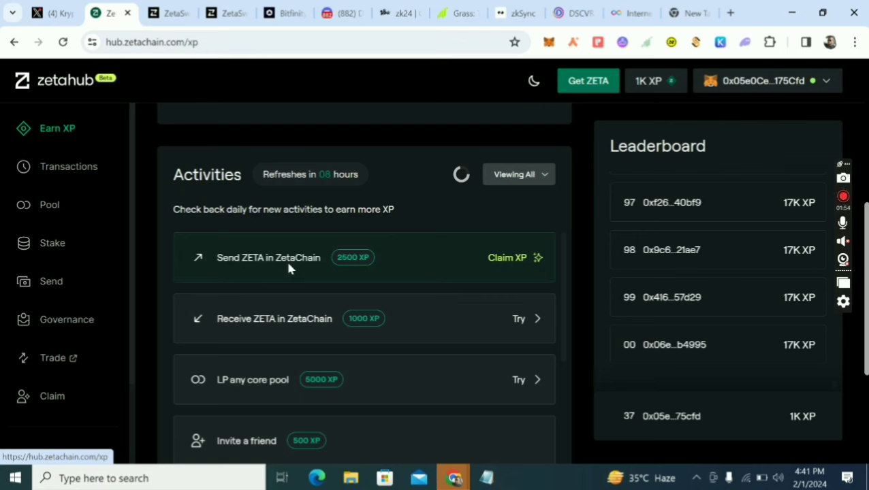
# Step: Start the XP claim for Send ZETA in ZetaChain and reject its MetaMask signature request
pyautogui.click(513, 257)
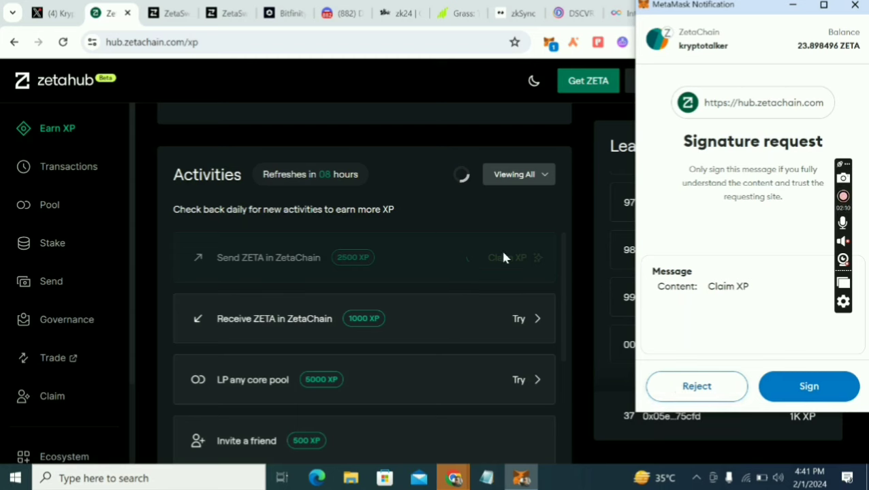
pyautogui.click(712, 391)
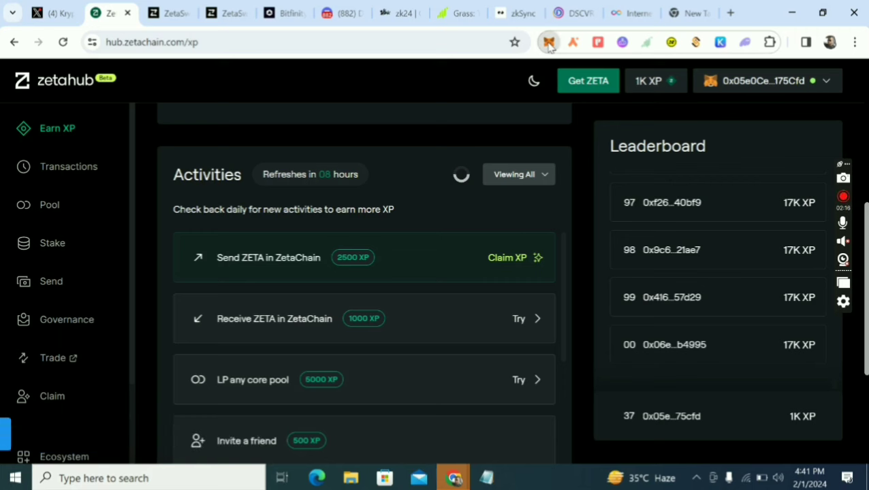
# Step: Inspect the MetaMask wallet's tokens, activity and the details of the contract interaction dated Feb 1, 2024, and close the wallet
pyautogui.click(548, 42)
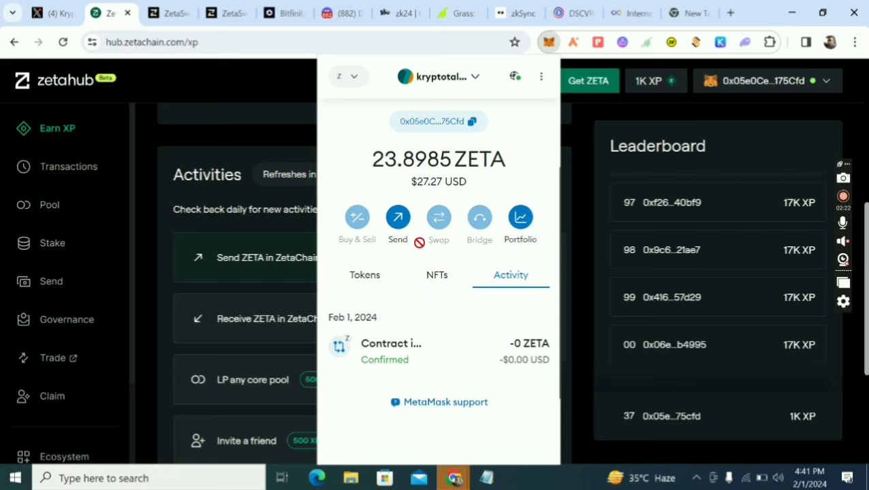
pyautogui.click(365, 276)
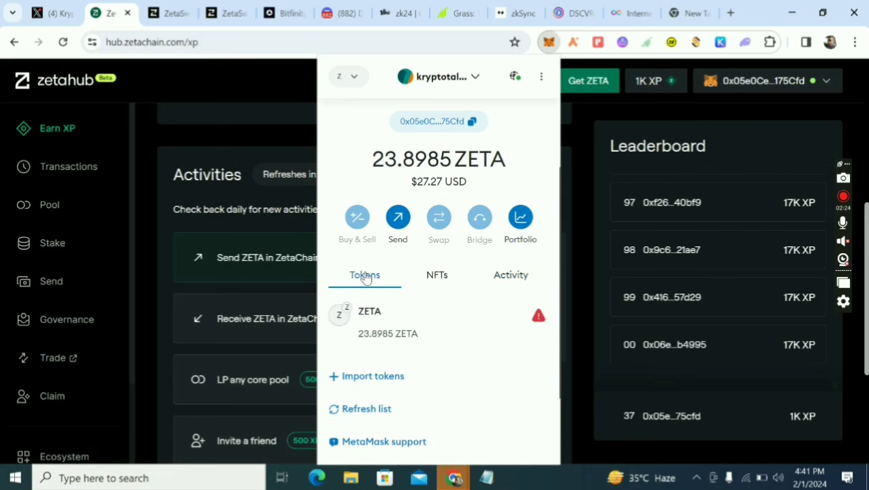
pyautogui.click(502, 276)
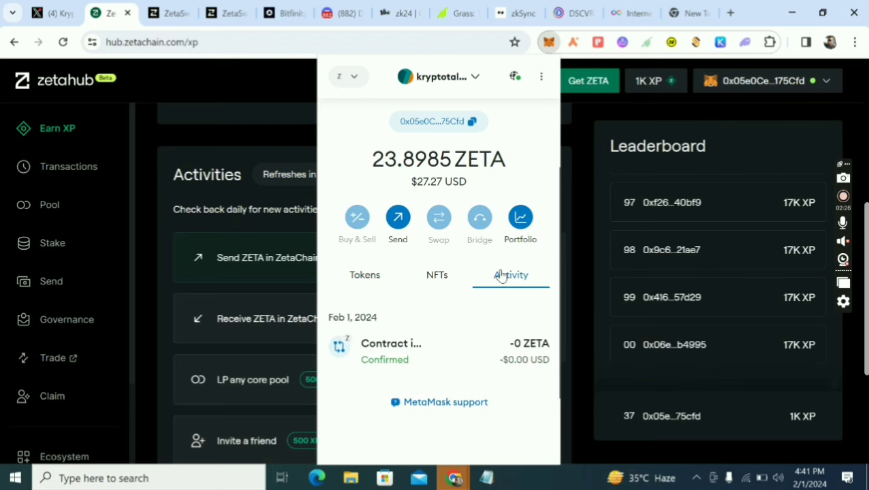
pyautogui.click(410, 353)
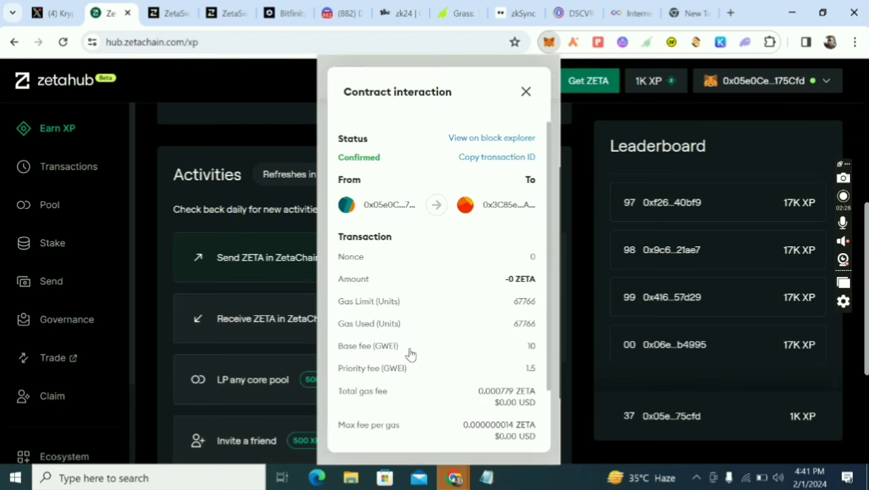
pyautogui.scroll(-2, 410, 353)
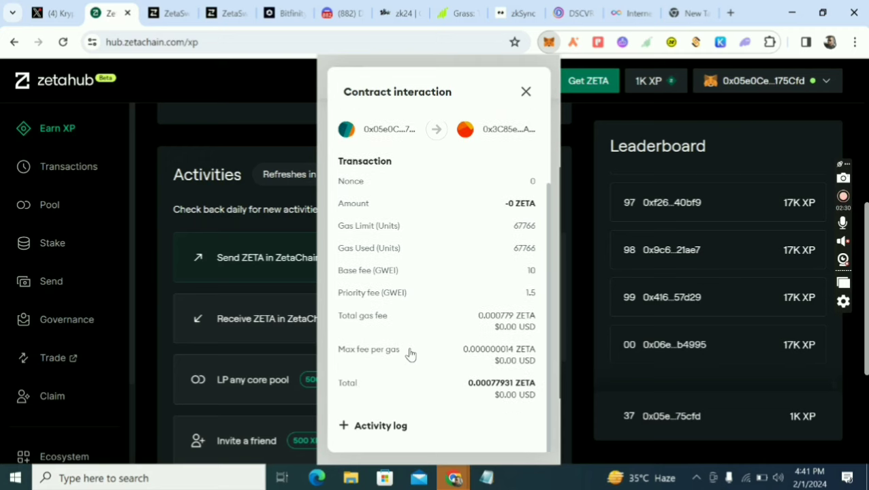
pyautogui.scroll(2, 410, 353)
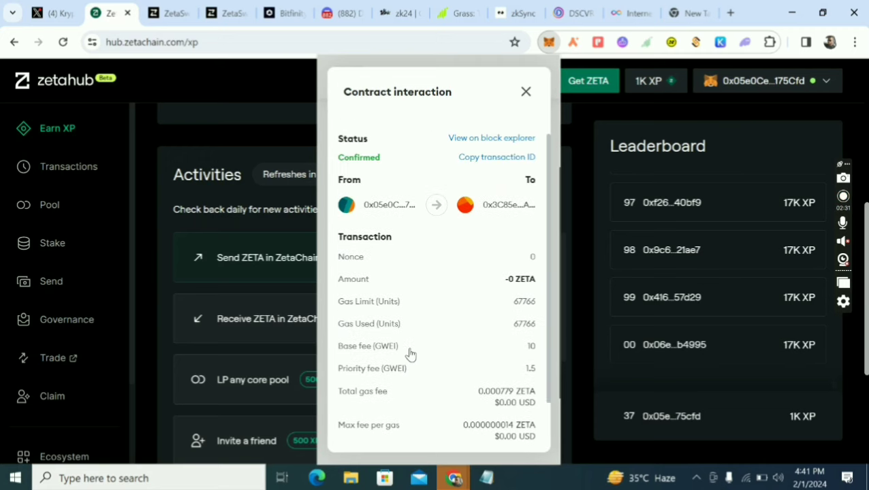
pyautogui.click(527, 93)
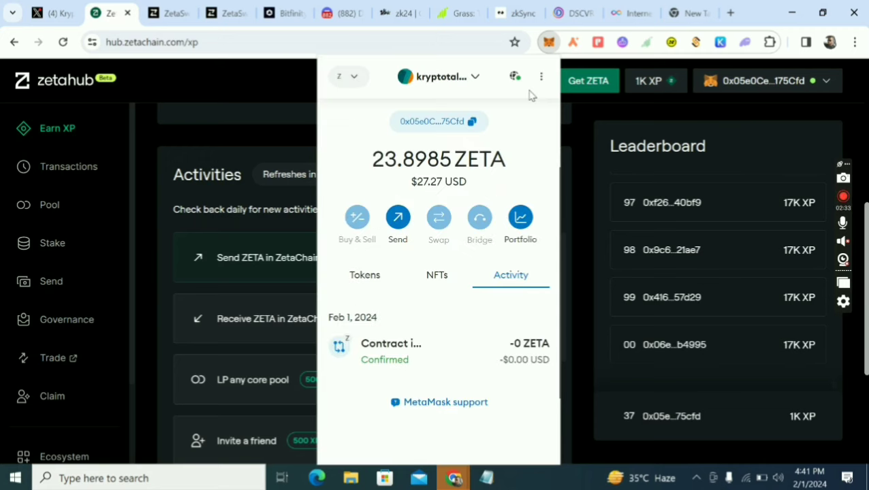
pyautogui.click(309, 140)
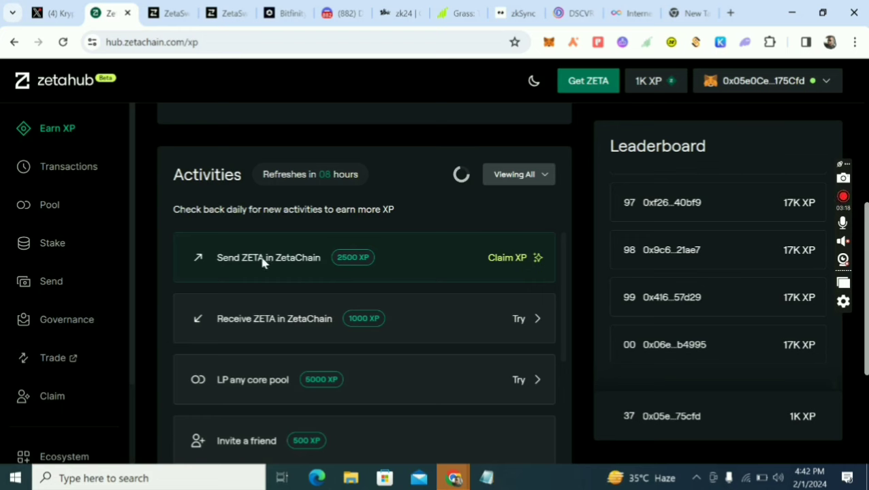
# Step: Claim the 2500 XP for Send ZETA in ZetaChain and sign the MetaMask request
pyautogui.click(516, 258)
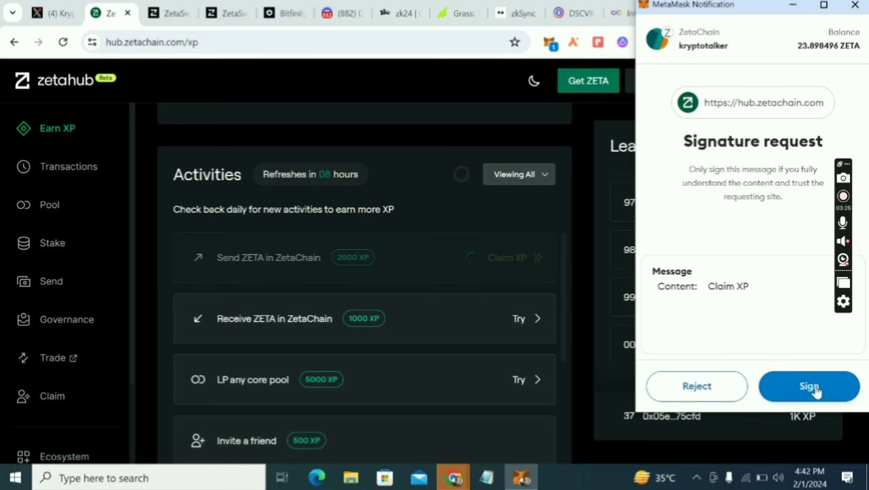
pyautogui.click(815, 391)
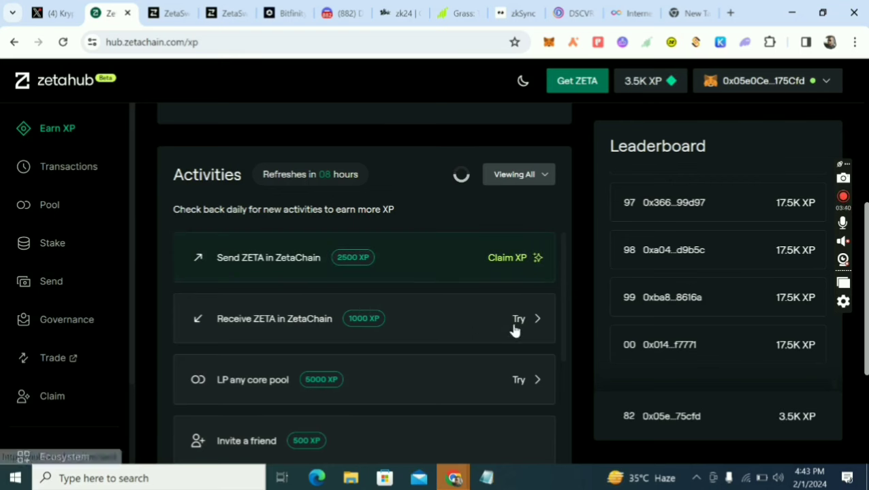
# Step: Try to claim the Send ZETA XP a second time, signing the request, and reload the ZetaHub page
pyautogui.click(517, 263)
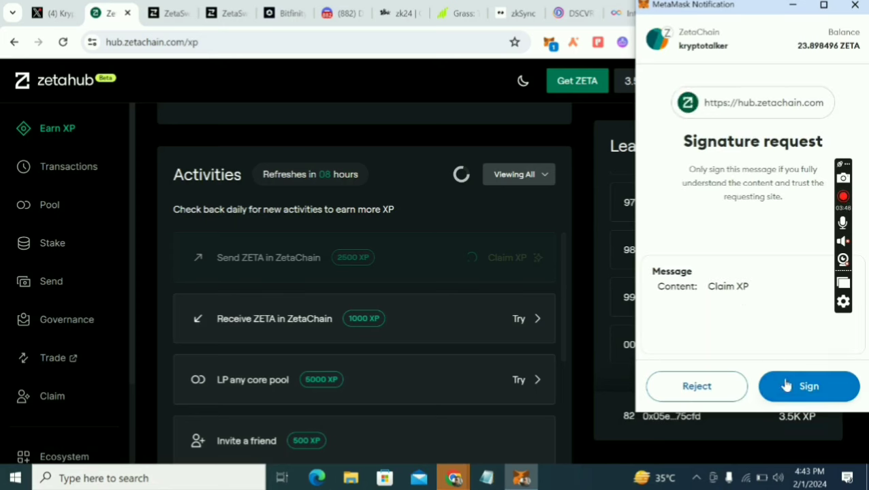
pyautogui.click(784, 383)
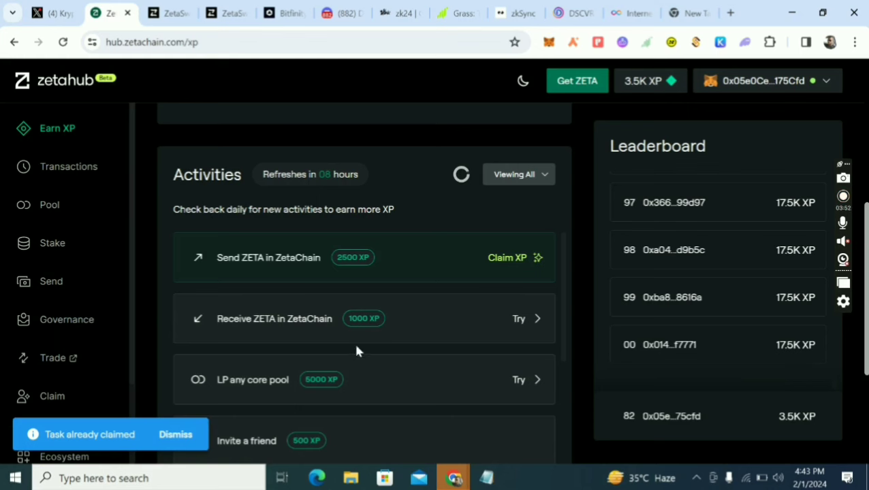
pyautogui.click(63, 42)
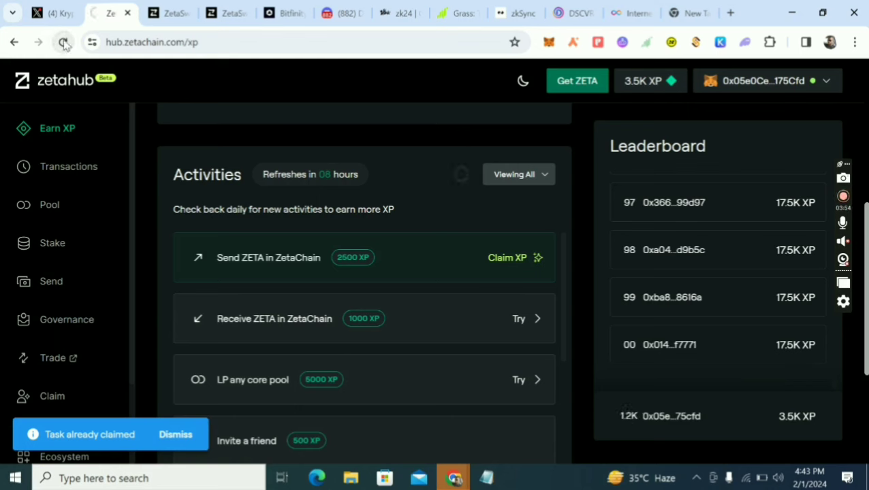
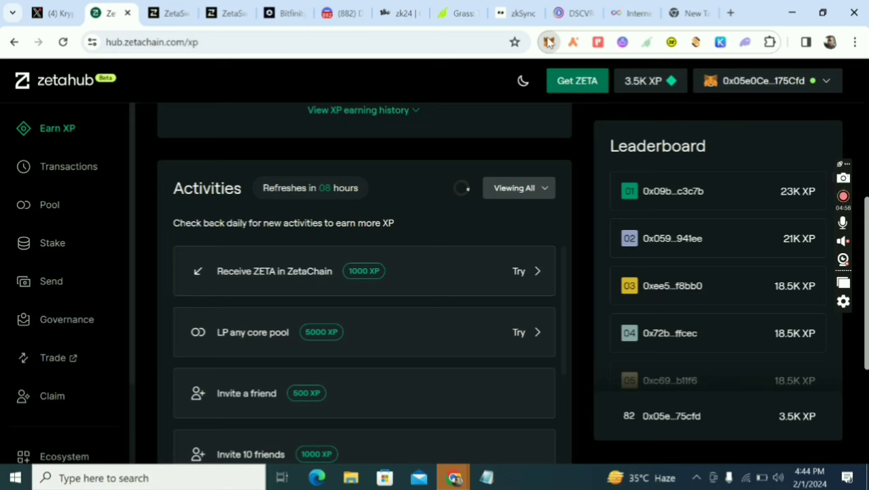
# Step: Switch MetaMask to the imported account, dismiss the site connection prompt and copy that account's address
pyautogui.click(549, 42)
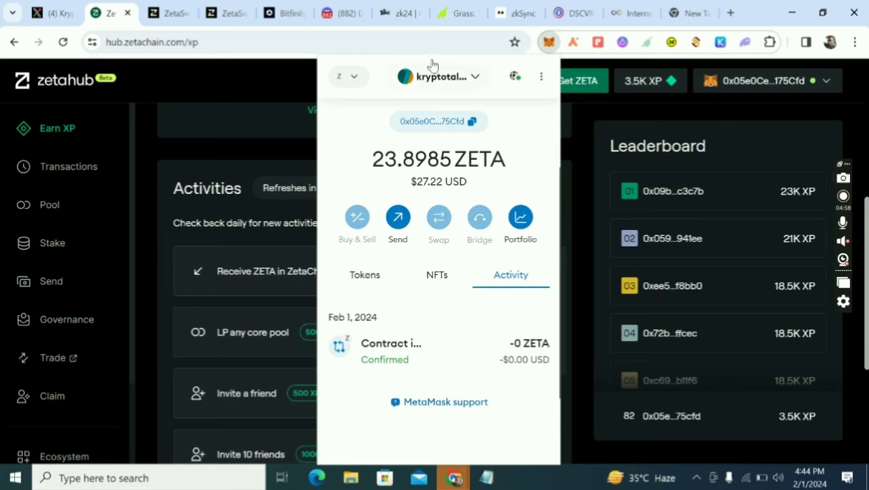
pyautogui.click(437, 79)
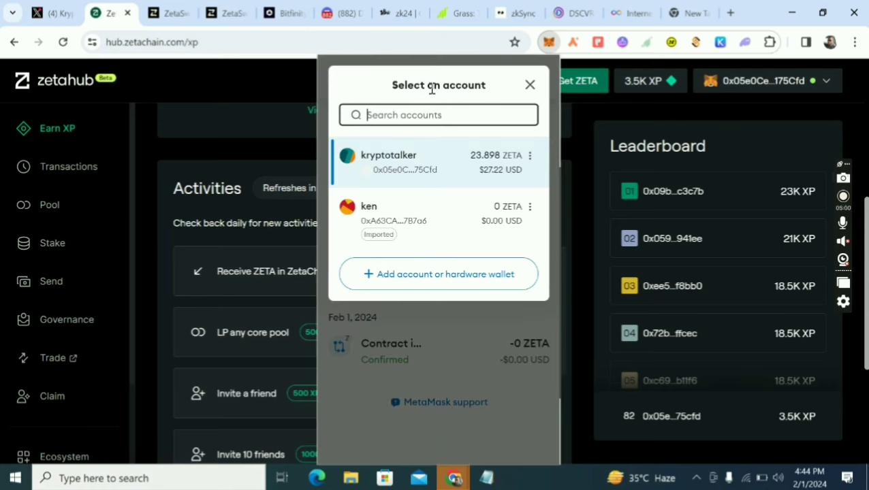
pyautogui.click(408, 223)
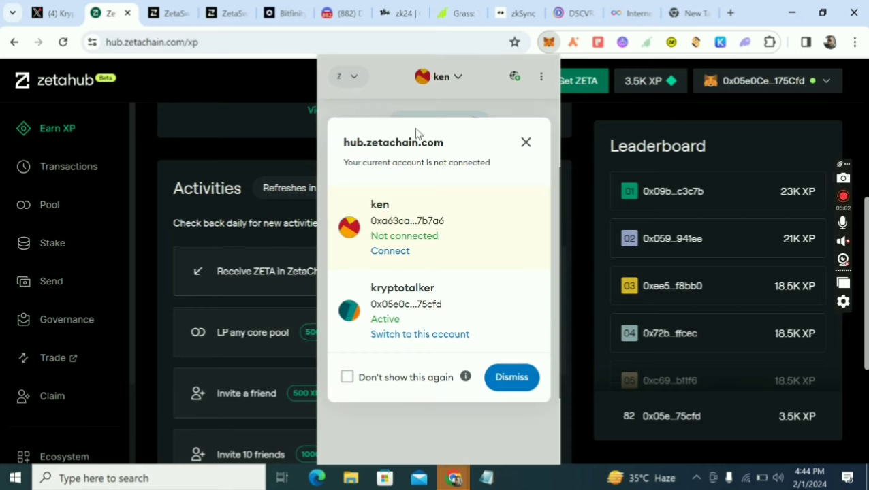
pyautogui.click(524, 142)
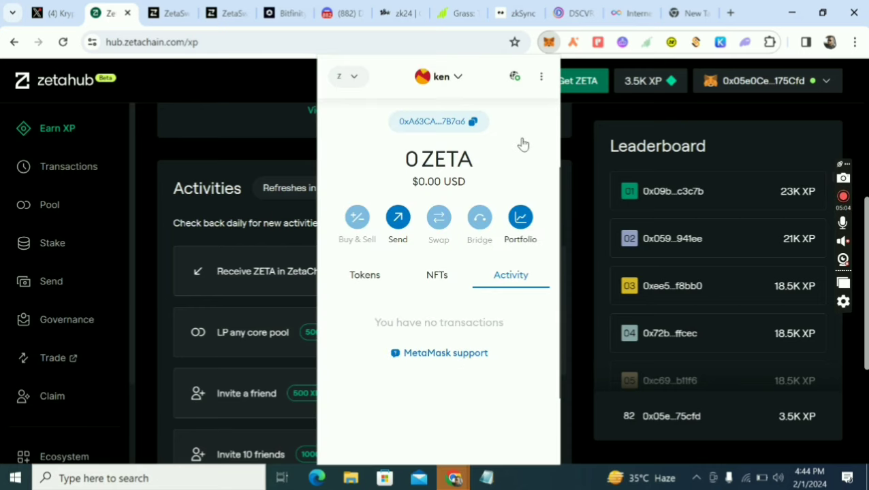
pyautogui.click(470, 122)
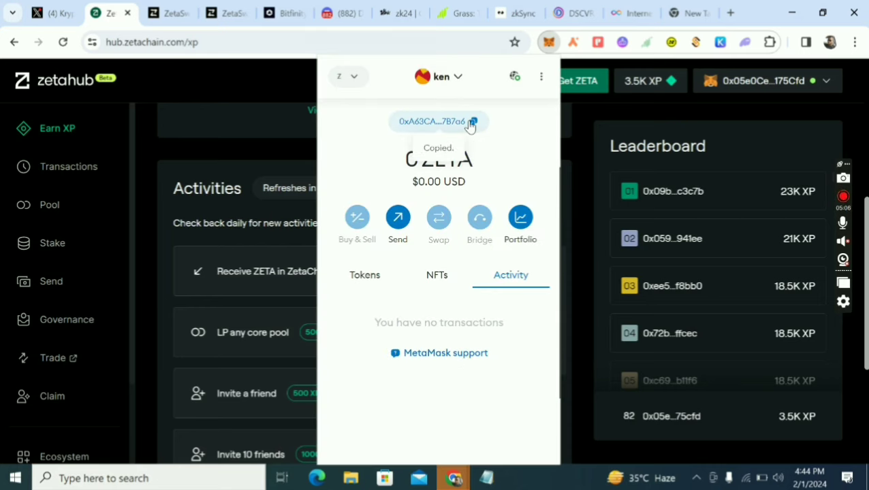
# Step: Switch MetaMask back to the main account and start a ZETA transfer to the copied address
pyautogui.click(432, 81)
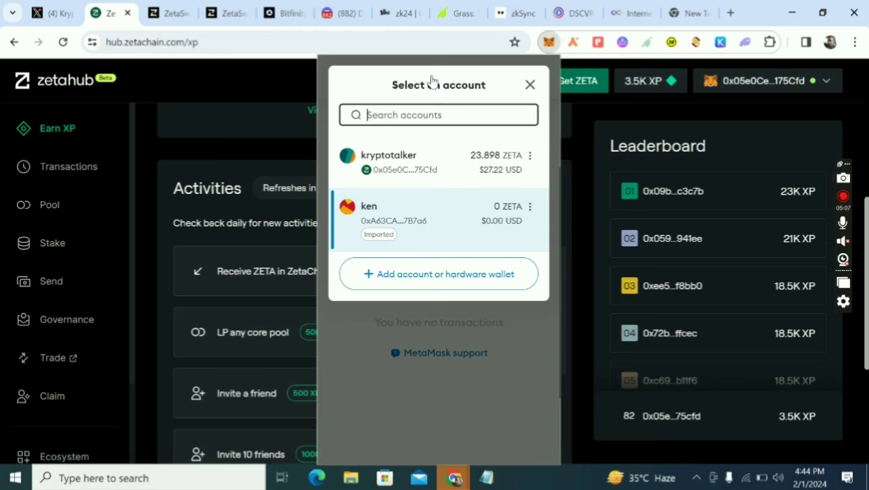
pyautogui.click(406, 170)
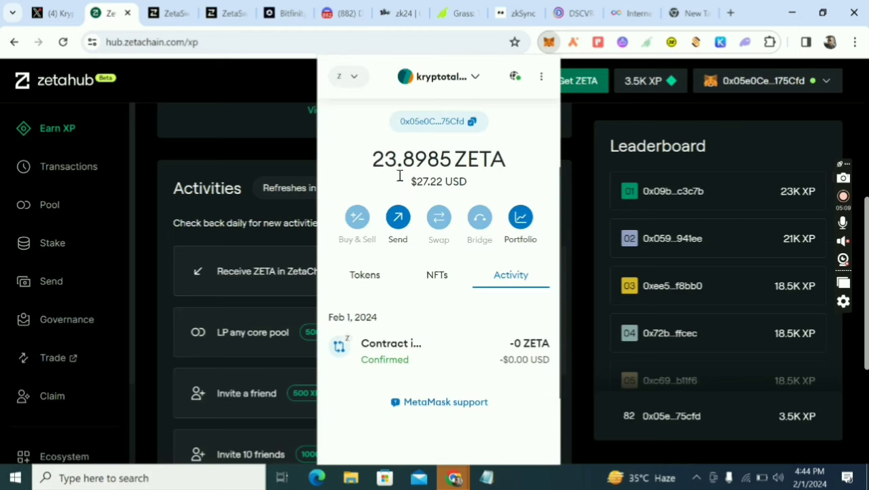
pyautogui.click(398, 228)
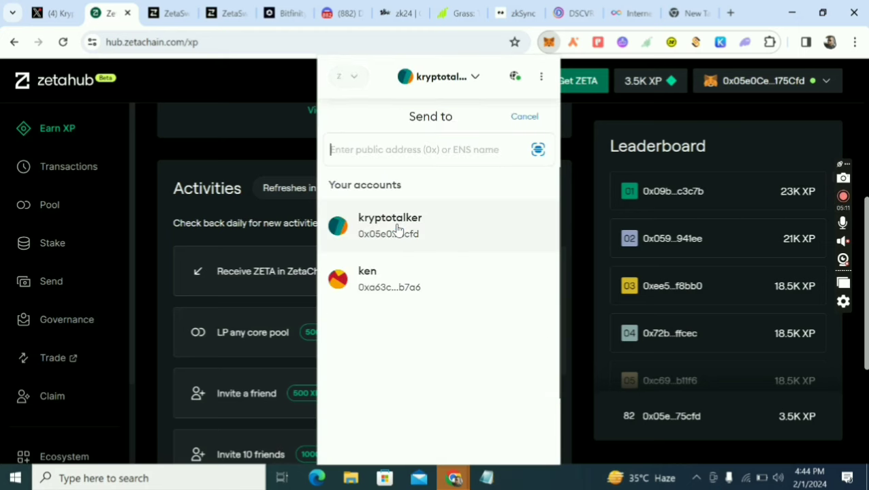
pyautogui.rightClick(406, 155)
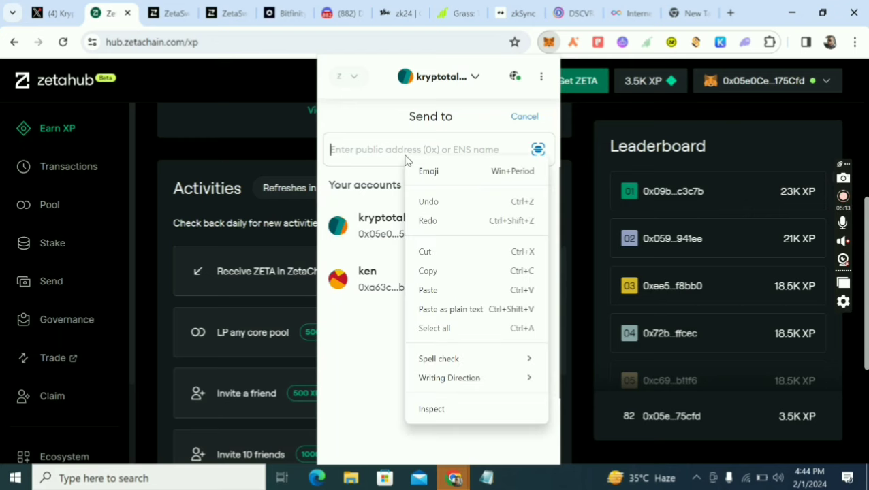
pyautogui.click(417, 284)
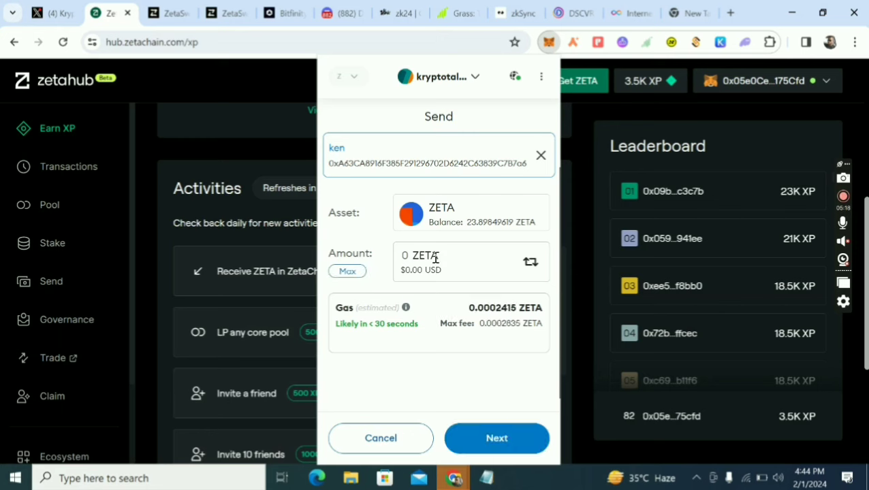
# Step: Set the transfer amount to 5 ZETA and confirm the transaction to the imported account
pyautogui.write('5')
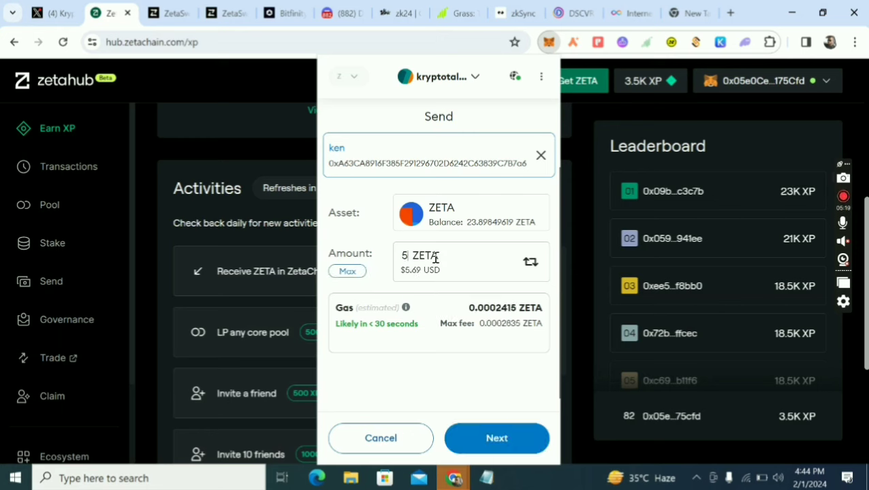
pyautogui.click(501, 436)
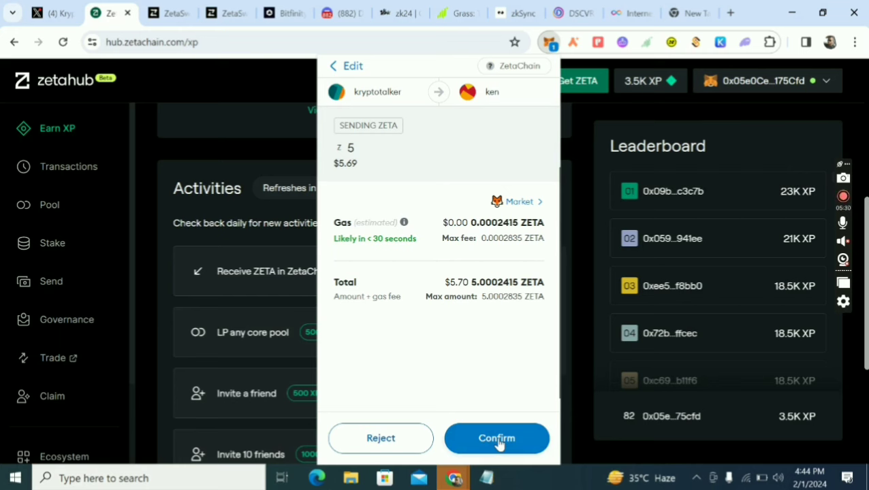
pyautogui.click(497, 440)
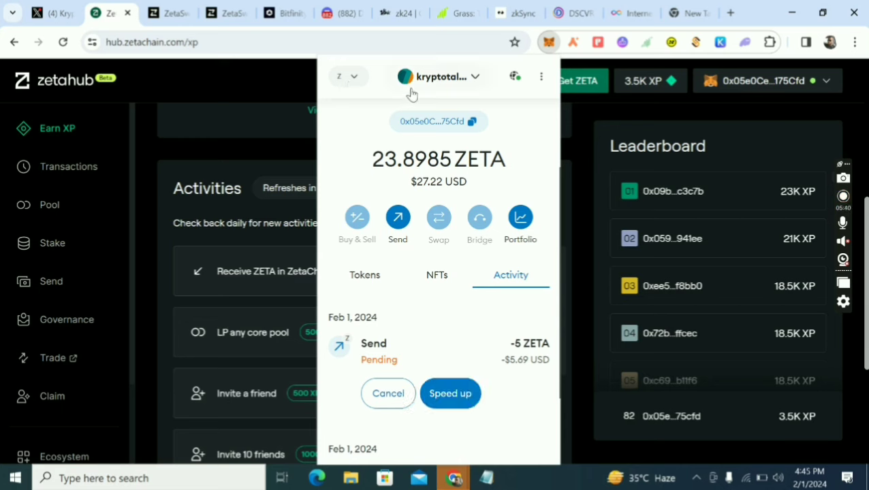
# Step: Check the imported account's balance after the transfer, and return to the main account to copy its address
pyautogui.click(450, 77)
pyautogui.click(418, 225)
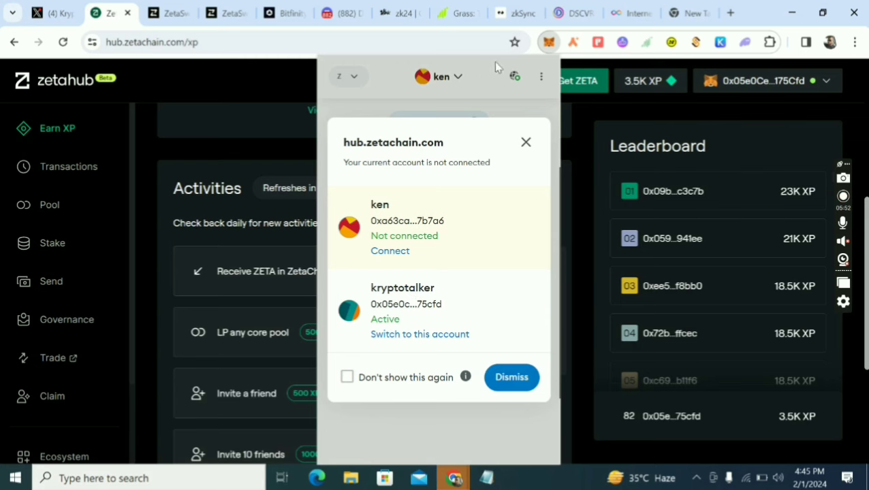
pyautogui.click(524, 142)
pyautogui.click(441, 79)
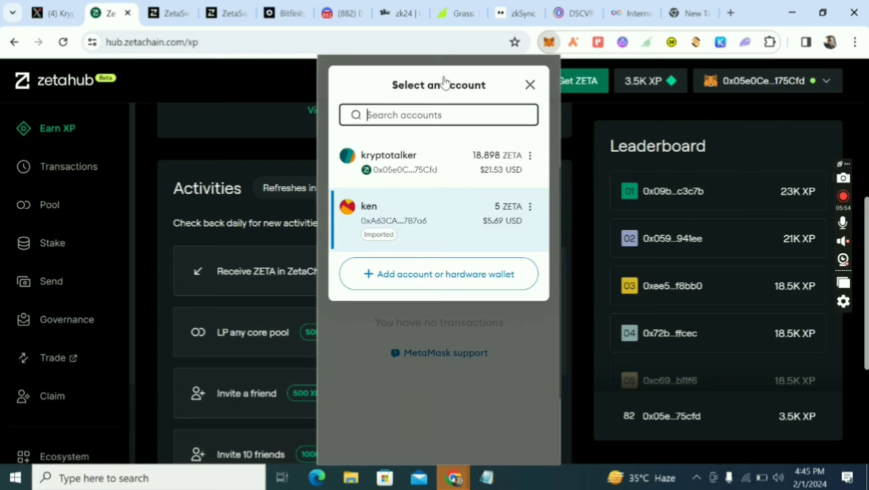
pyautogui.click(426, 163)
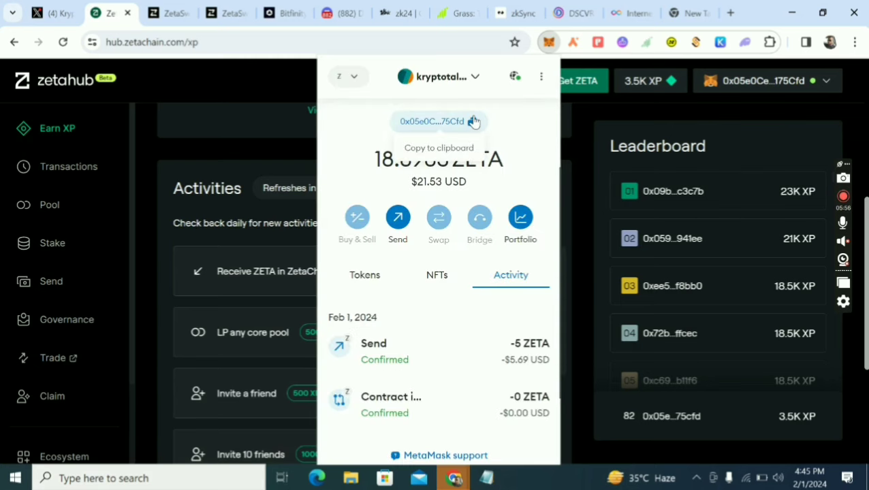
pyautogui.click(473, 121)
# Step: Switch MetaMask to the imported account and start a ZETA transfer with the main account as recipient
pyautogui.click(449, 78)
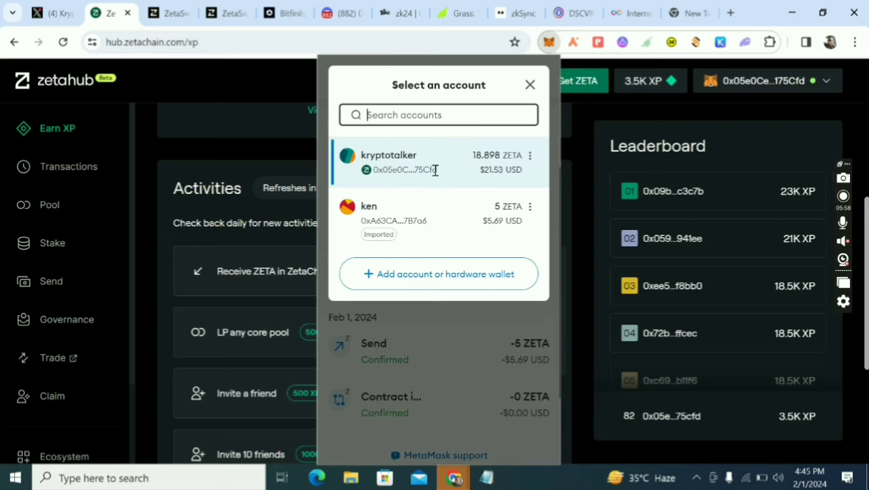
pyautogui.click(417, 216)
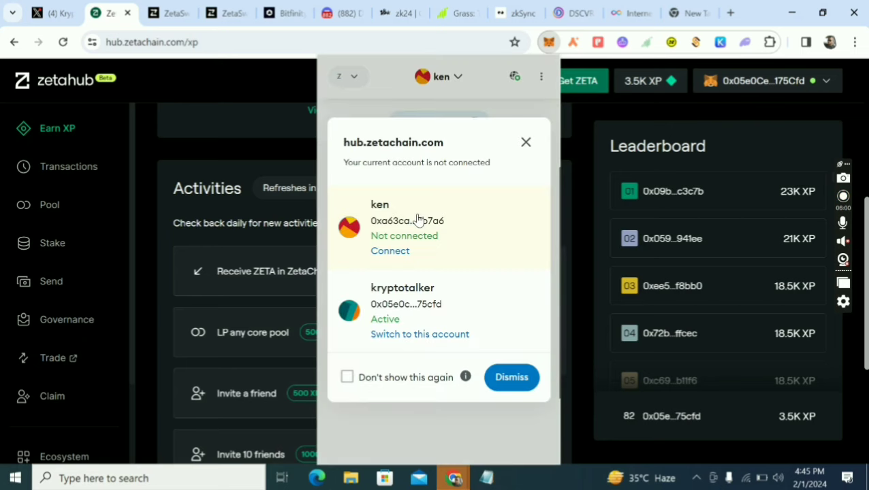
pyautogui.click(476, 103)
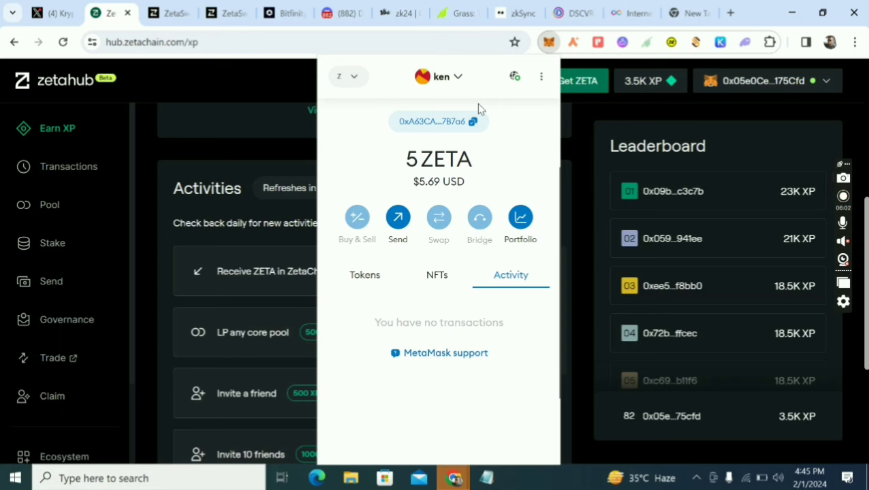
pyautogui.click(398, 217)
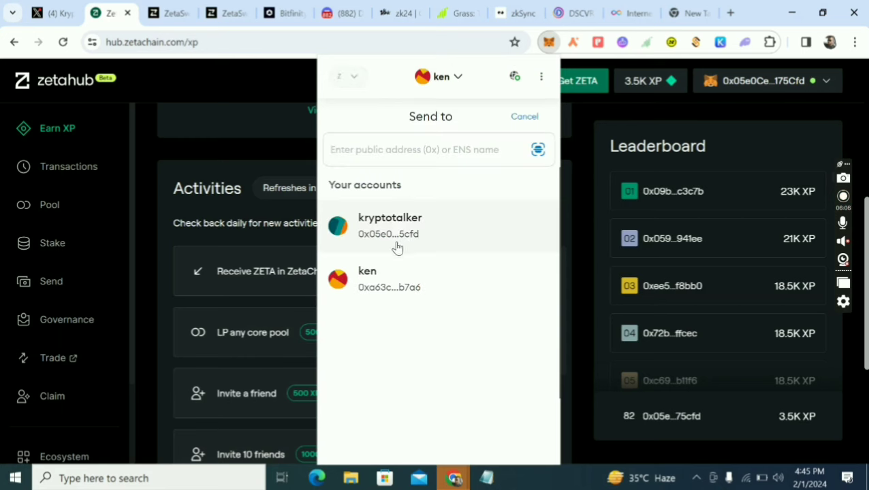
pyautogui.click(398, 243)
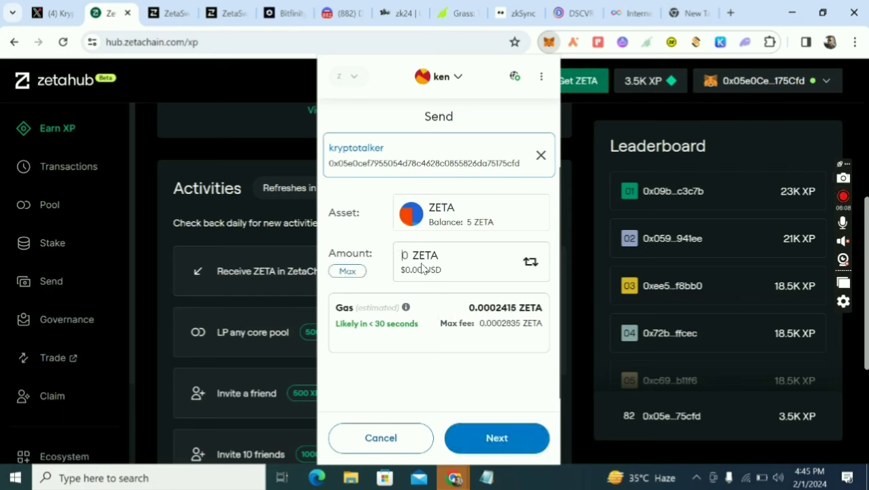
pyautogui.click(346, 271)
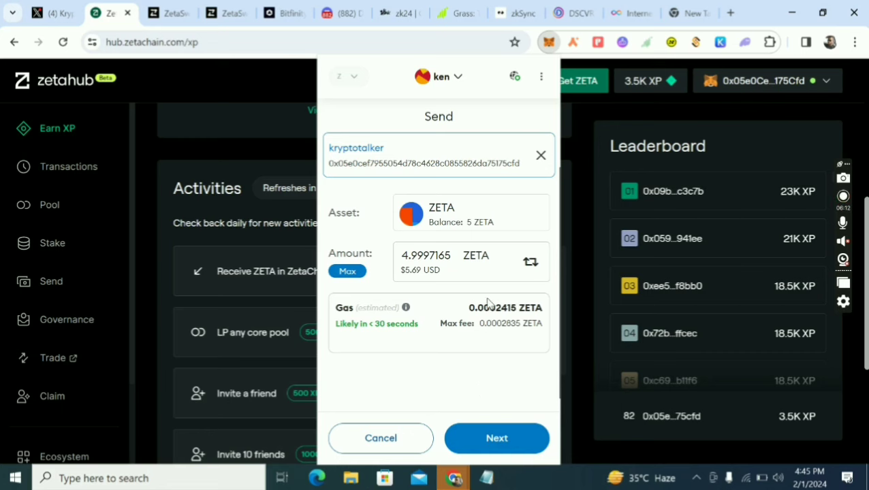
pyautogui.click(456, 255)
pyautogui.press('BackSpace')
pyautogui.press('BackSpace')
pyautogui.press('BackSpace')
pyautogui.press('BackSpace')
pyautogui.press('BackSpace')
pyautogui.press('BackSpace')
pyautogui.press('BackSpace')
pyautogui.press('BackSpace')
pyautogui.press('BackSpace')
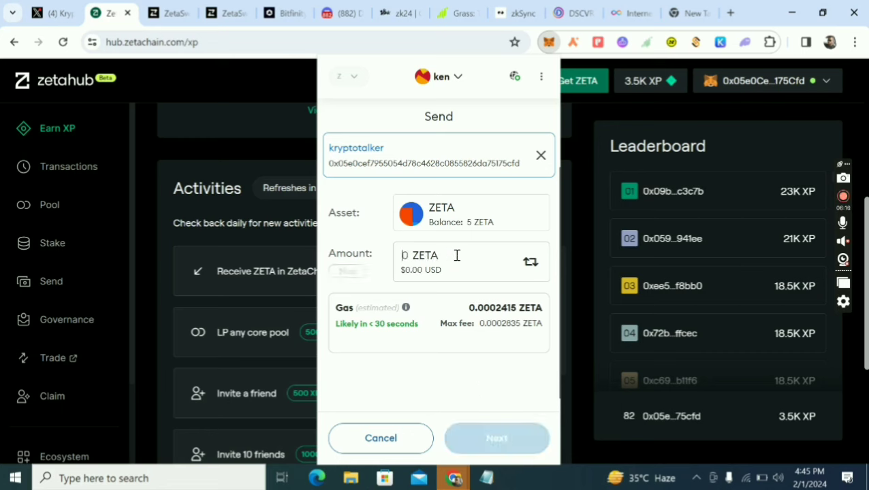
pyautogui.write('5')
pyautogui.press('BackSpace')
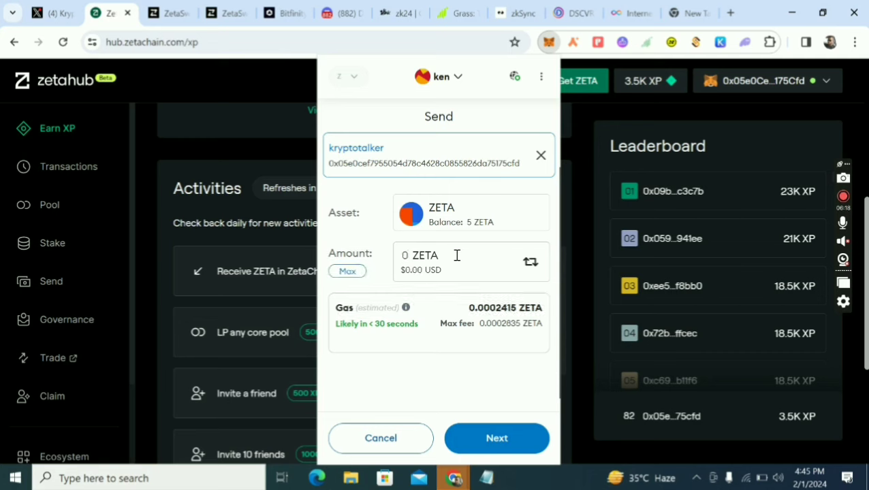
# Step: Set the transfer to the maximum amount of 4.9997165 ZETA and confirm the transaction to the main account
pyautogui.click(351, 273)
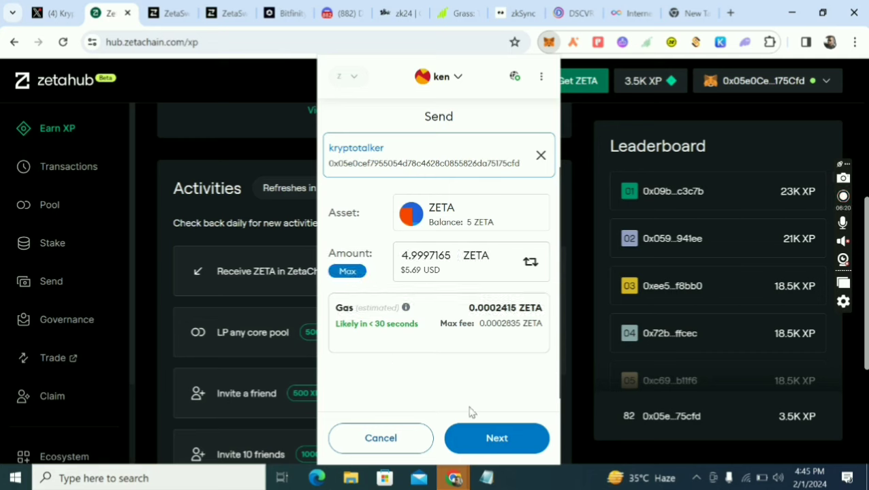
pyautogui.click(495, 438)
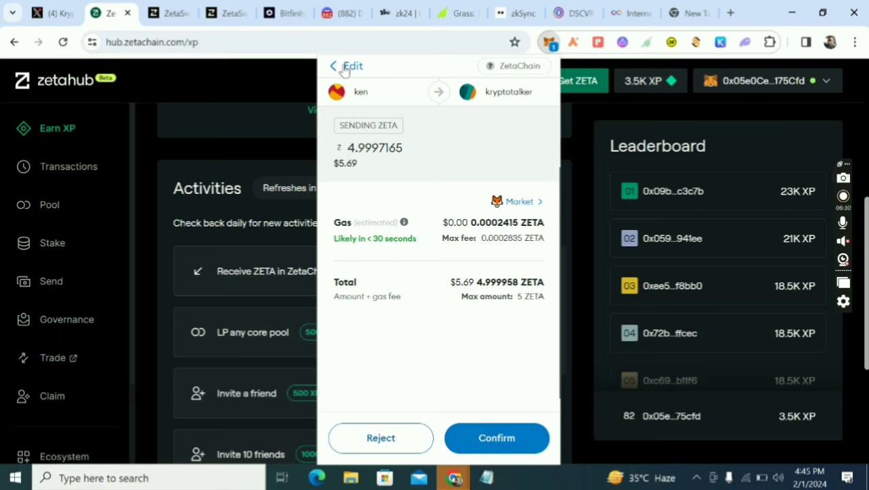
pyautogui.click(348, 66)
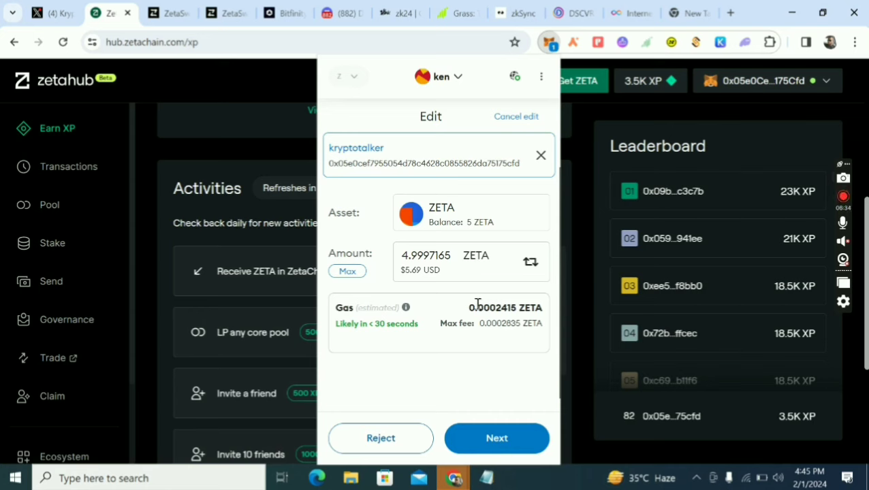
pyautogui.click(506, 437)
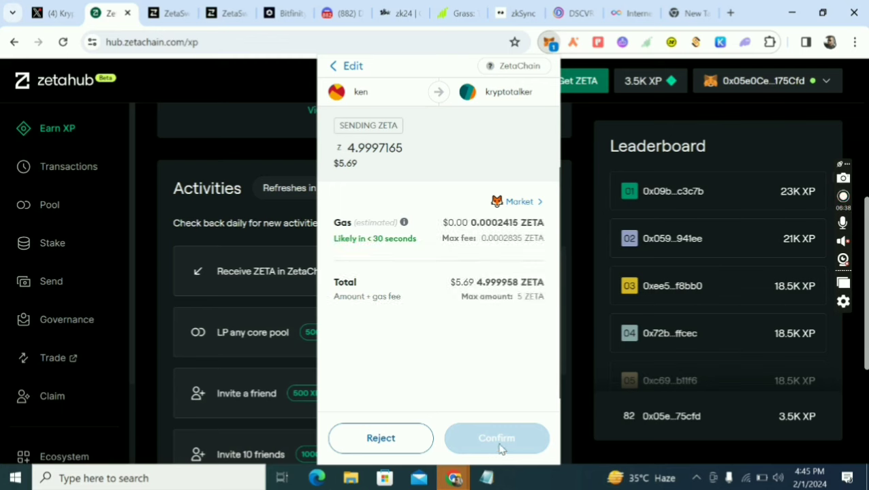
pyautogui.click(500, 446)
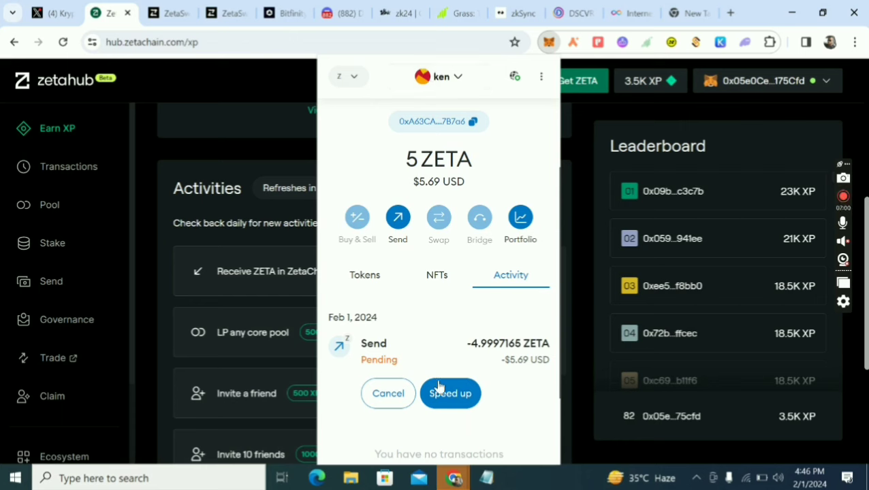
# Step: Switch MetaMask back to the main account and close the wallet
pyautogui.click(439, 81)
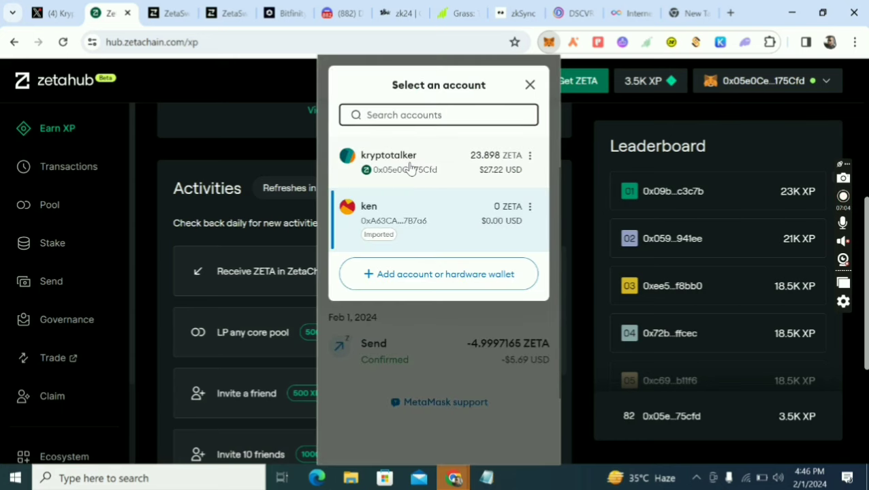
pyautogui.click(408, 168)
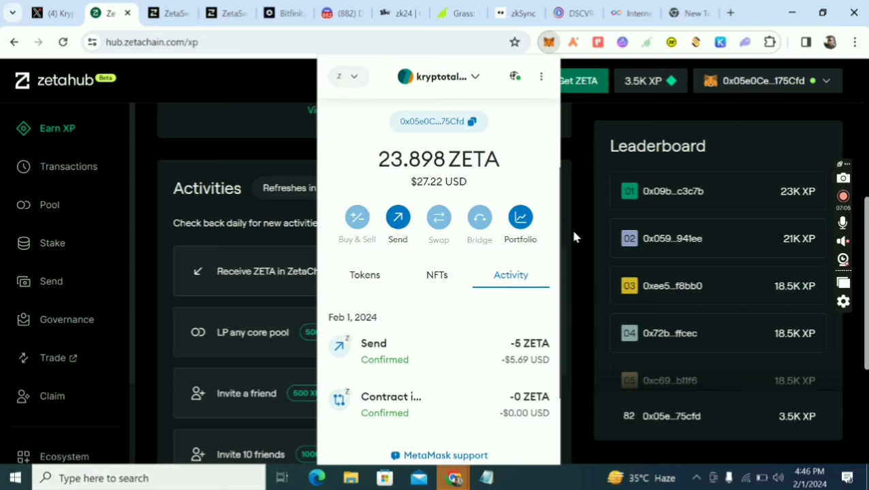
pyautogui.click(574, 237)
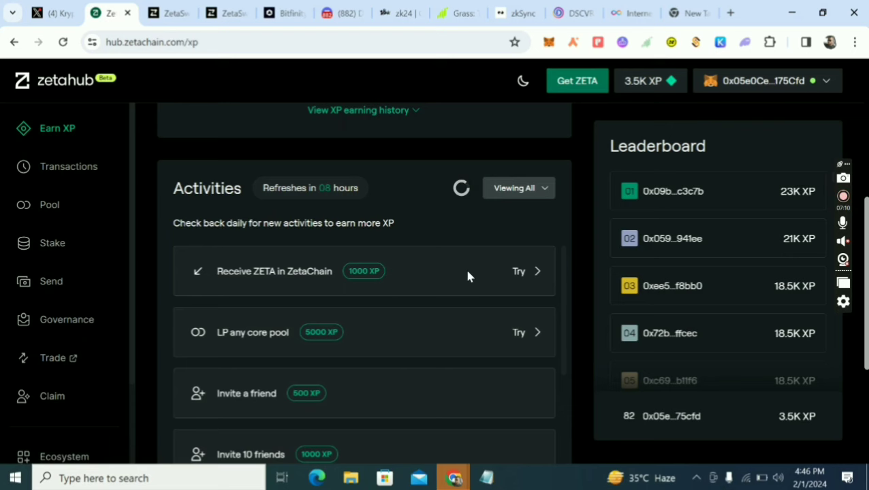
# Step: Try the Receive ZETA in ZetaChain activity and return to the activities list on the Earn XP page
pyautogui.click(515, 271)
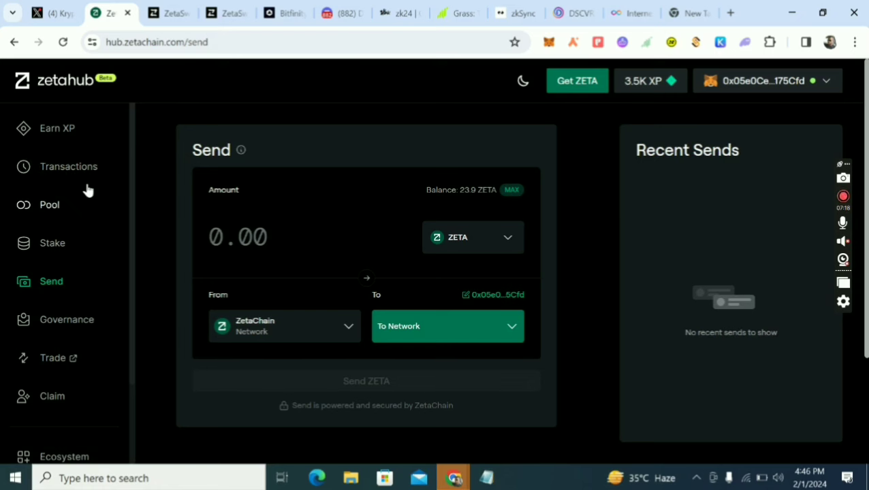
pyautogui.click(71, 129)
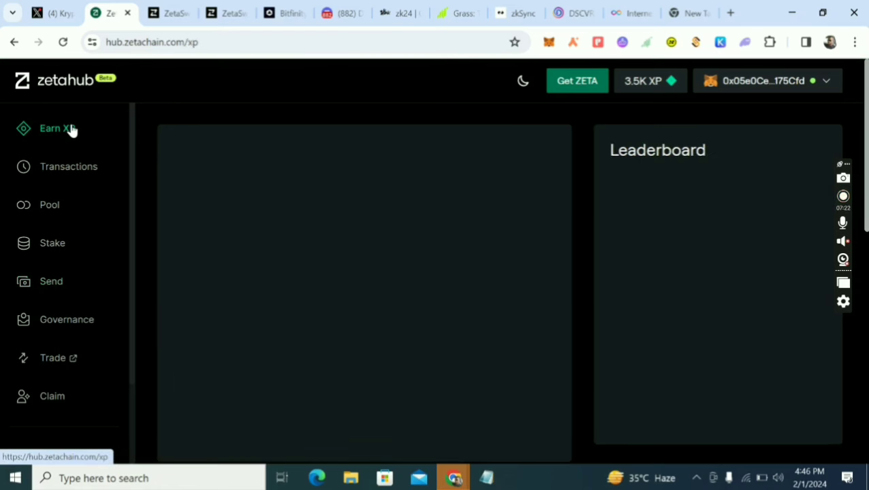
pyautogui.scroll(-5, 352, 394)
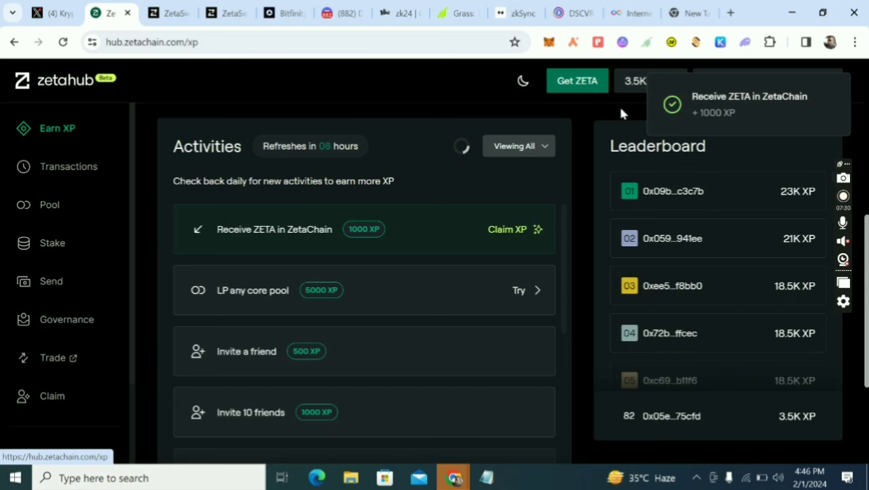
# Step: Claim the 1000 XP for the Receive ZETA in ZetaChain activity, signing the Claim XP message in MetaMask and repeating the claim
pyautogui.click(512, 232)
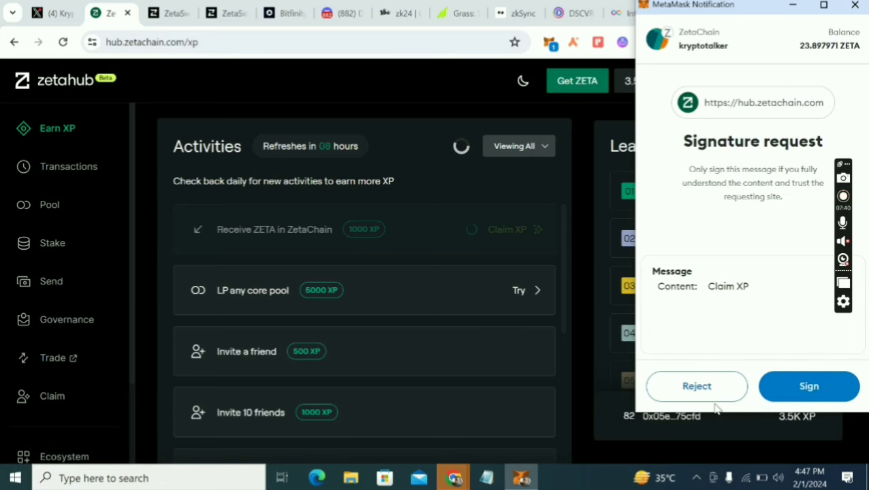
pyautogui.click(795, 388)
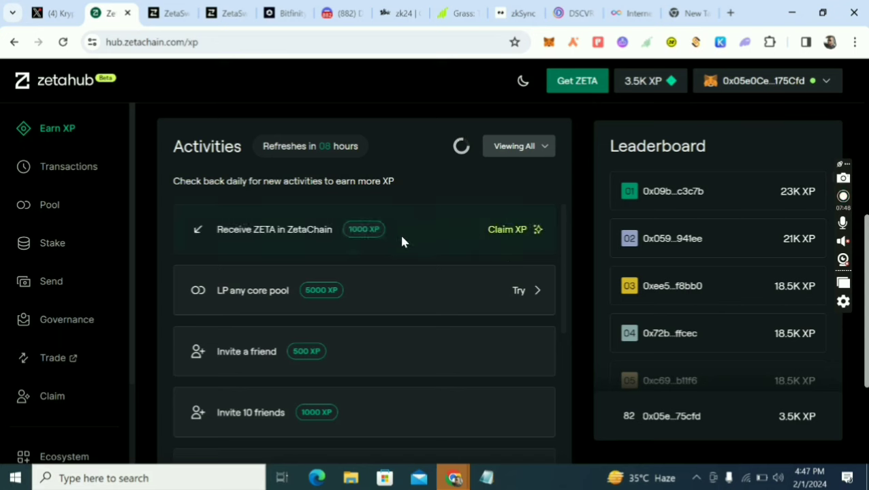
pyautogui.click(529, 230)
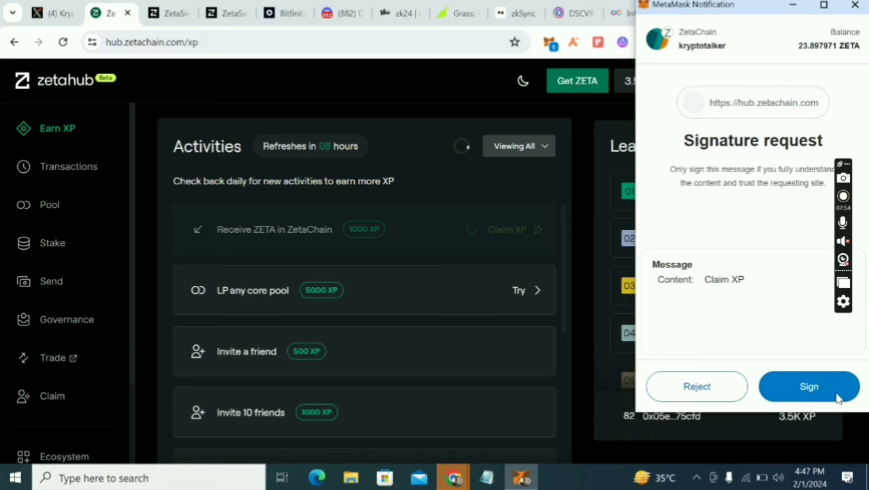
pyautogui.click(832, 394)
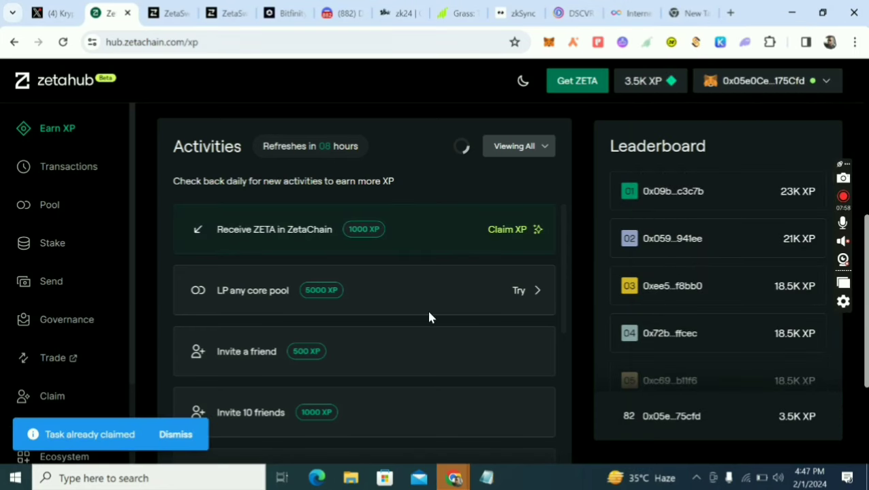
pyautogui.scroll(-1, 429, 316)
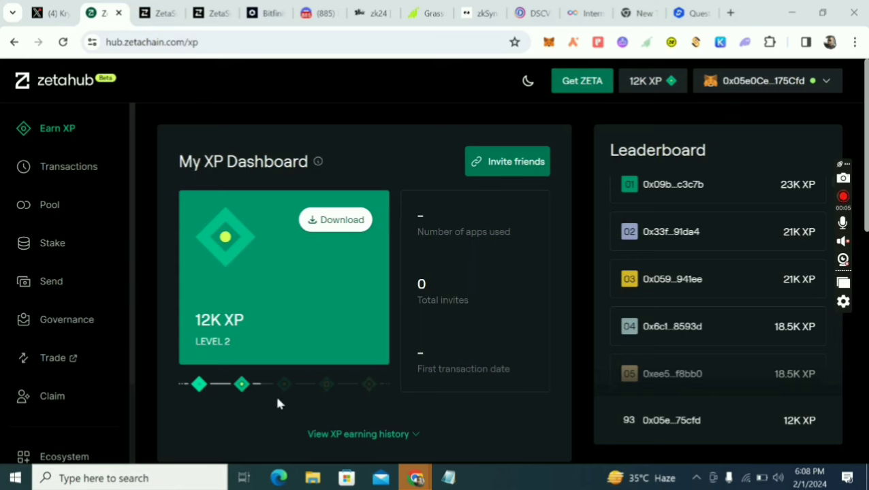
# Step: Review the XP dashboard and check which activities are open or claimed on the Earn XP page
pyautogui.moveTo(364, 385)
pyautogui.scroll(-5, 362, 384)
pyautogui.scroll(6, 361, 382)
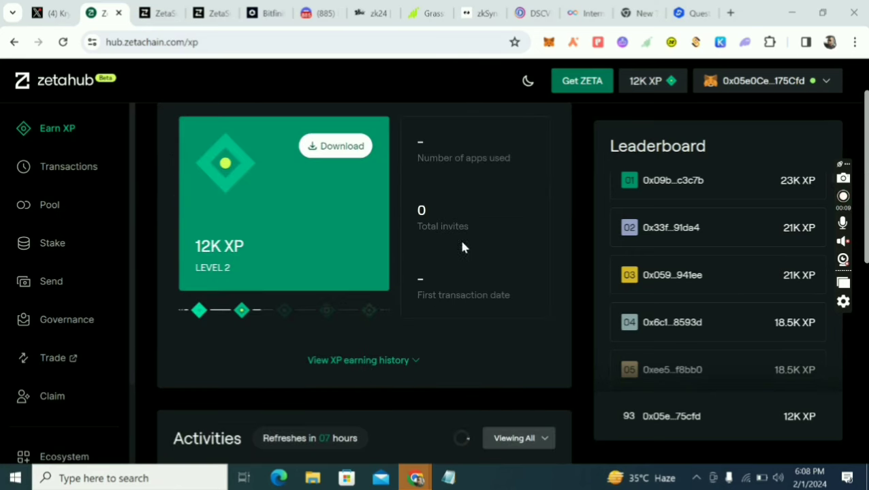
pyautogui.scroll(-5, 419, 298)
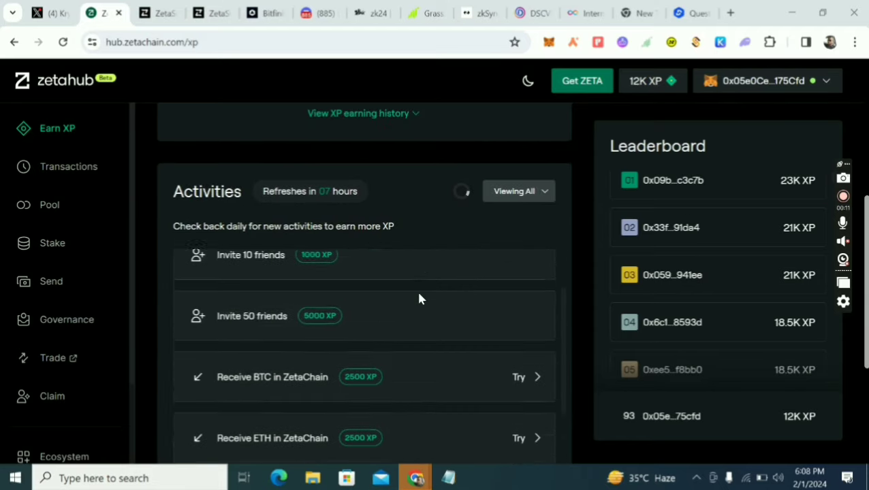
pyautogui.scroll(-10, 419, 298)
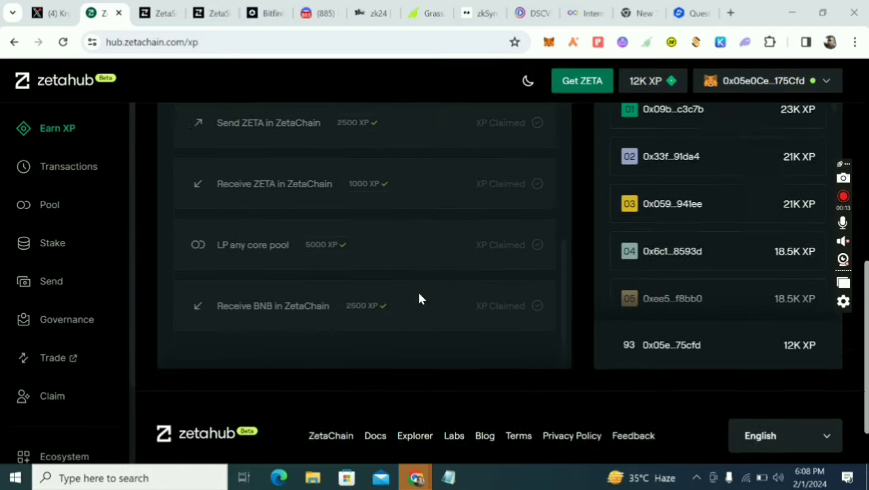
pyautogui.scroll(-1, 419, 298)
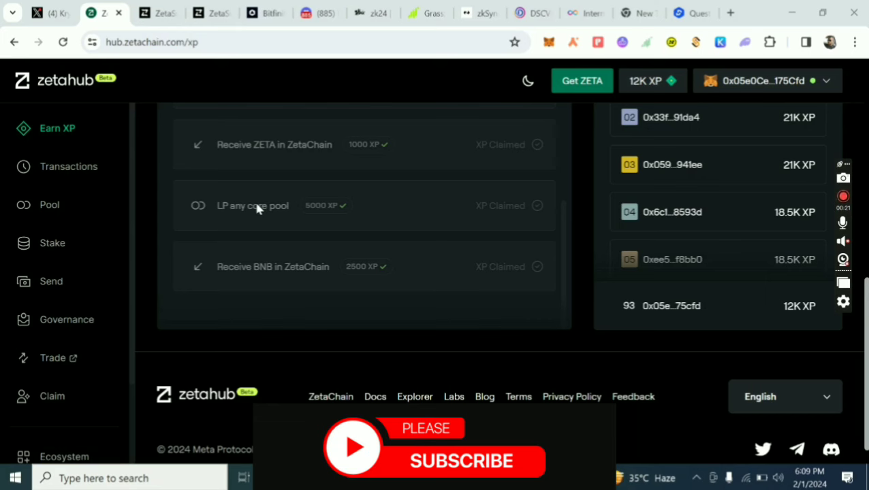
# Step: Open the ZETA / BNB pool, enter a deposit of 0.00005 ZETA and look over the liquidity deposit form
pyautogui.click(51, 210)
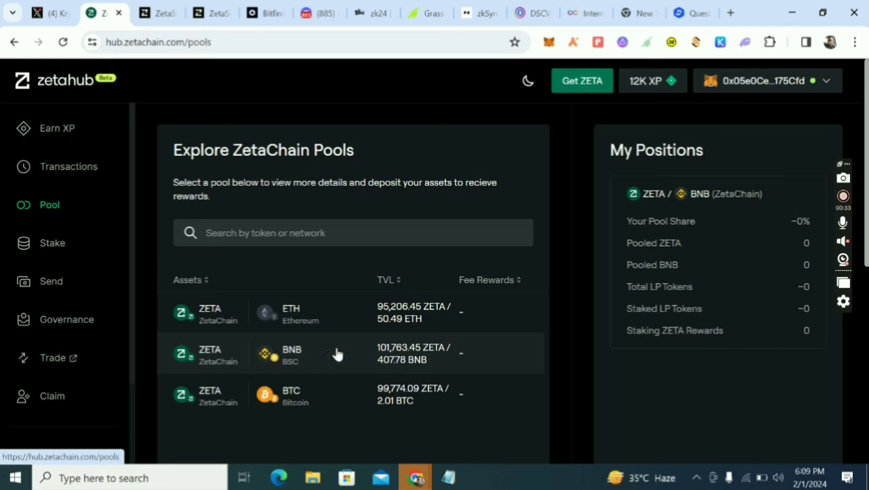
pyautogui.click(386, 354)
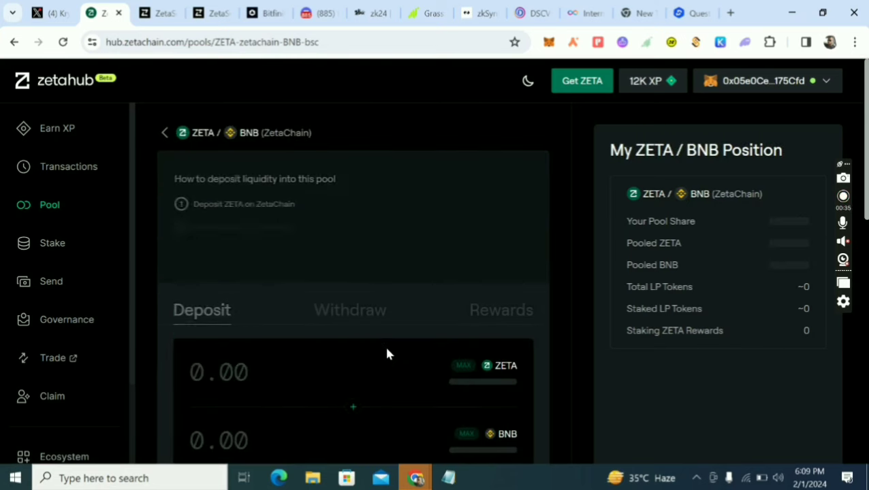
pyautogui.scroll(-2, 389, 320)
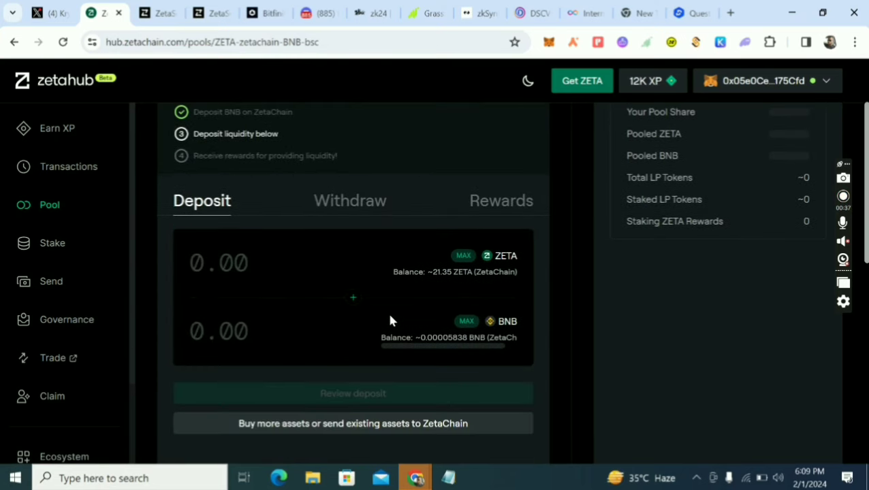
pyautogui.click(203, 261)
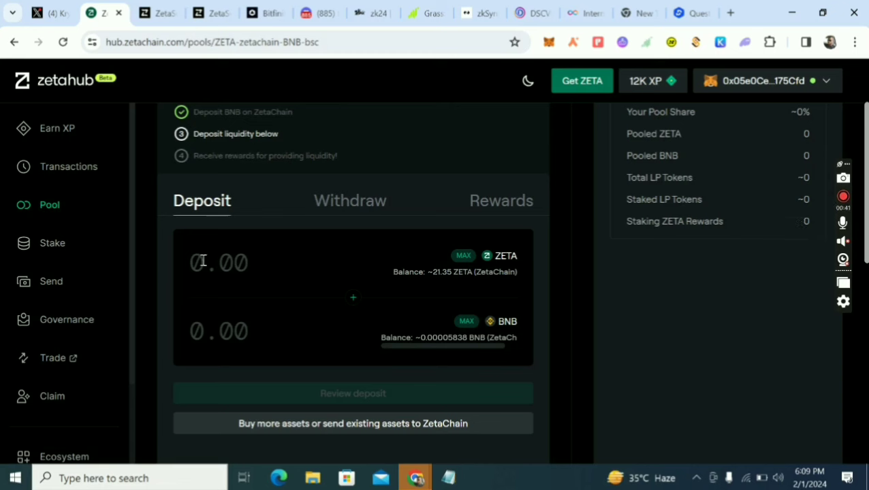
pyautogui.write('0.0000')
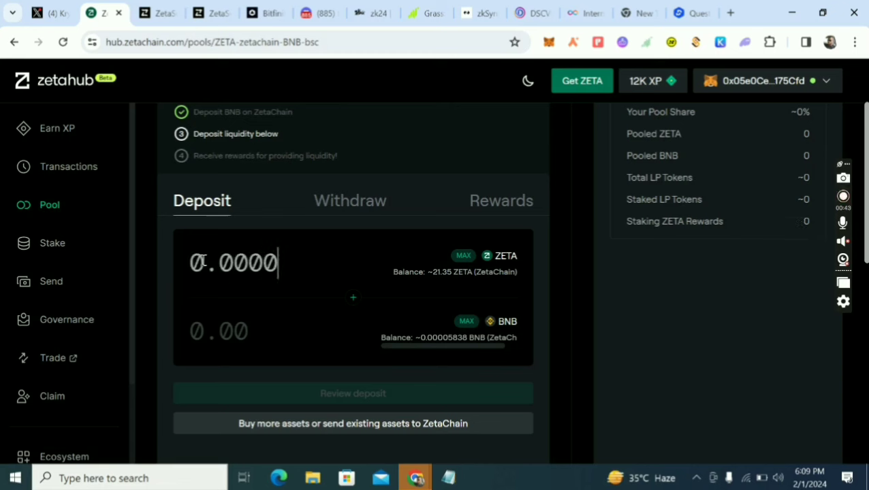
pyautogui.write('5')
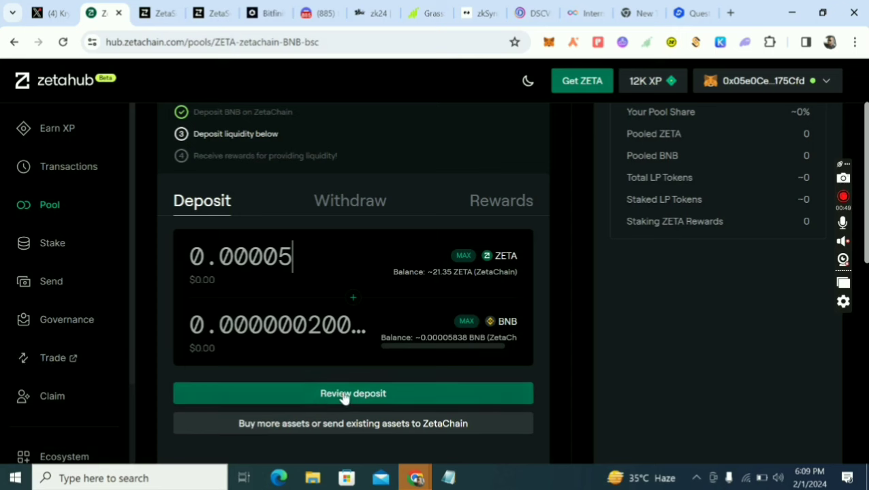
pyautogui.scroll(2, 344, 398)
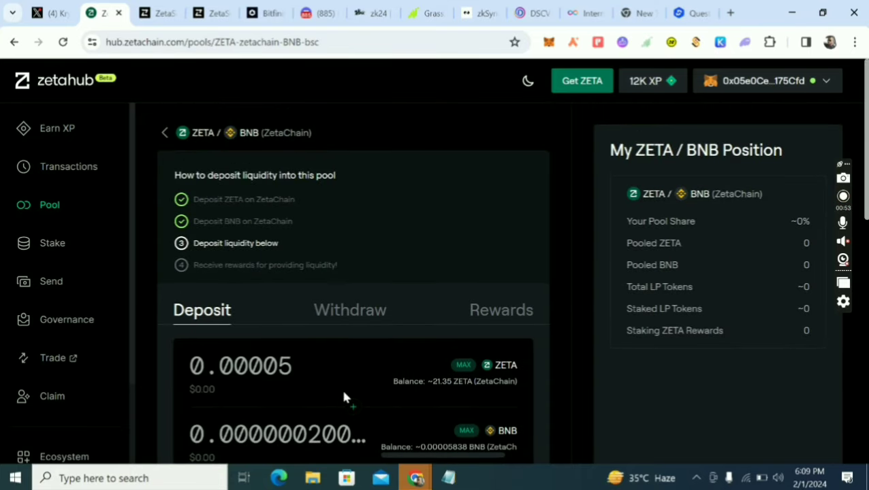
pyautogui.scroll(-2, 344, 398)
pyautogui.scroll(-2, 343, 395)
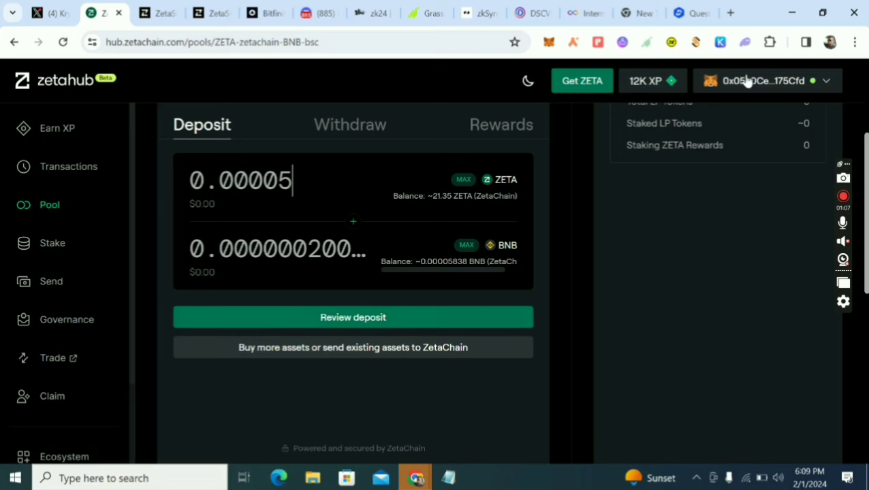
pyautogui.scroll(3, 400, 215)
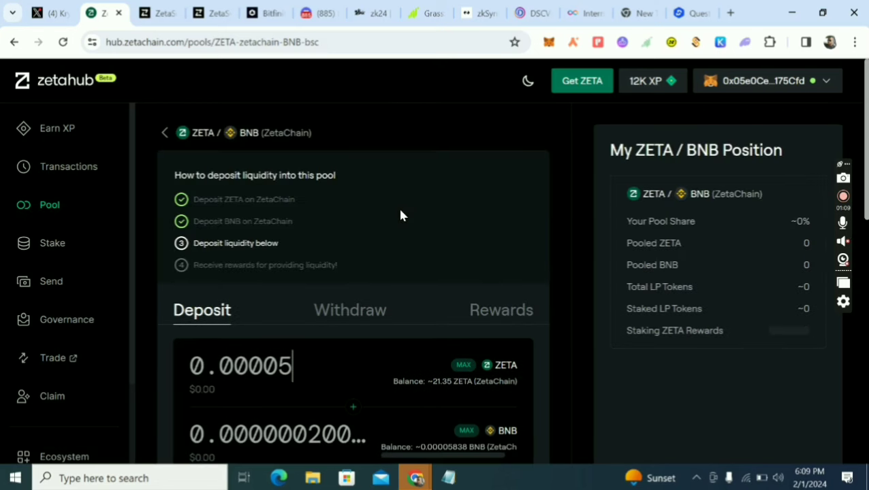
# Step: Return to the Earn XP activities and try the Receive BTC in ZetaChain activity
pyautogui.click(61, 131)
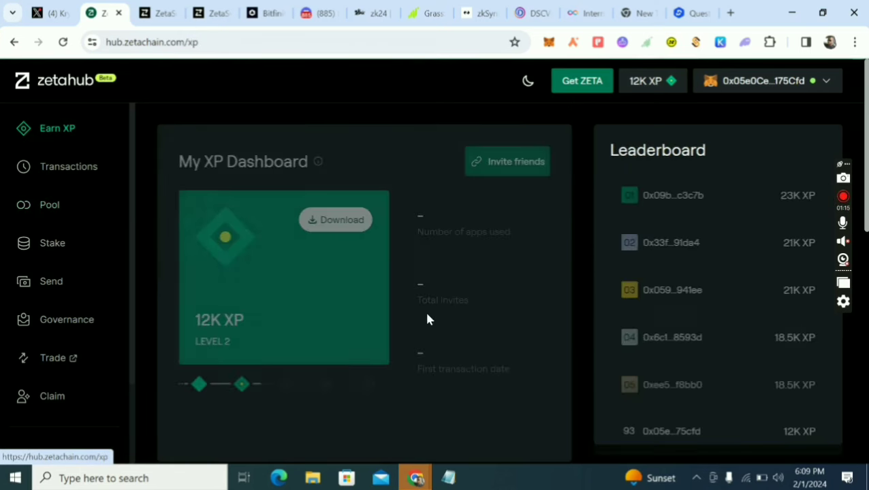
pyautogui.scroll(-5, 435, 278)
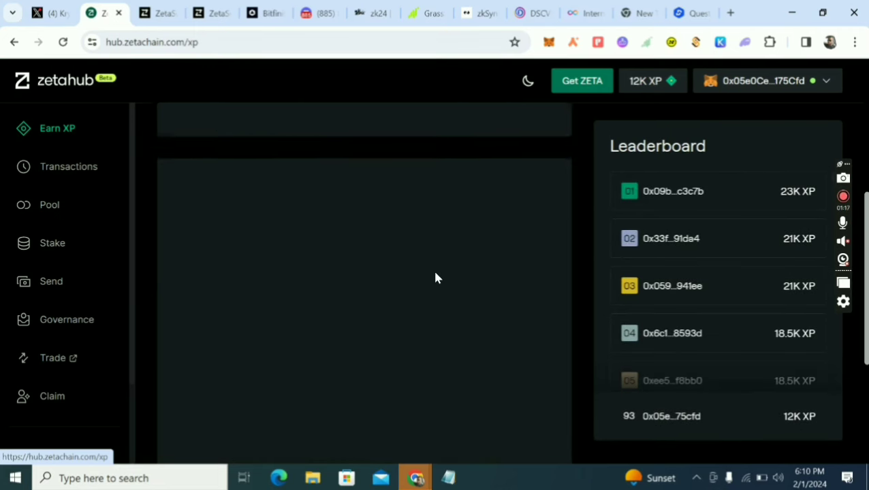
pyautogui.scroll(-3, 436, 277)
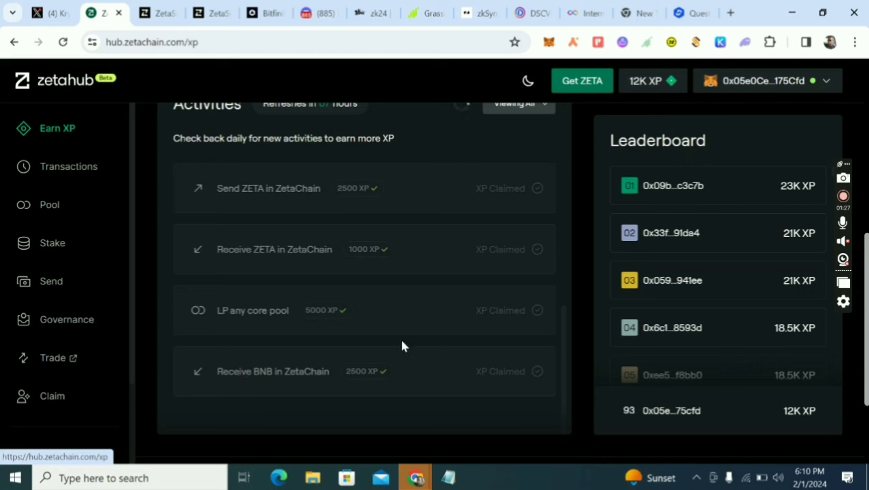
pyautogui.scroll(3, 399, 337)
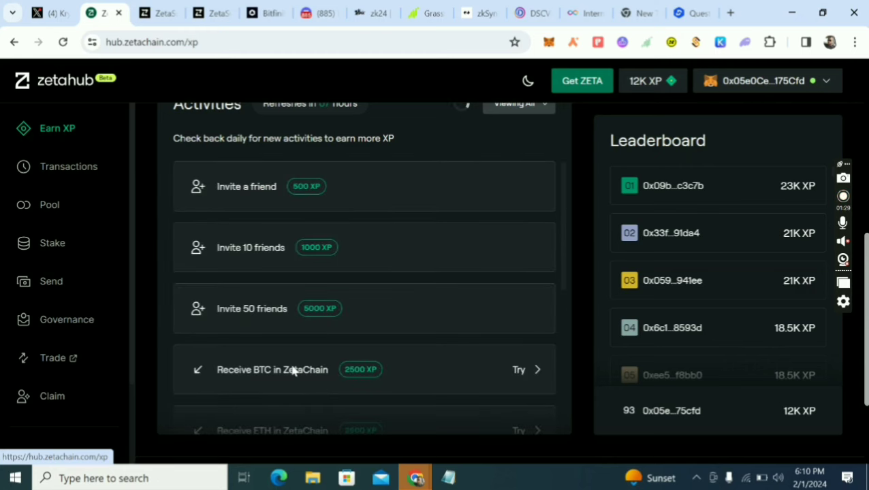
pyautogui.click(528, 367)
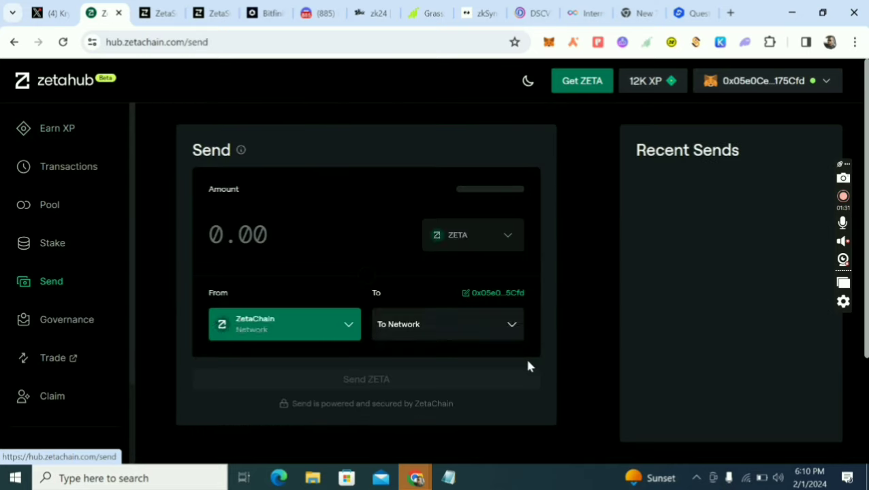
# Step: Set up a cross-chain send of BNB with BSC as the source network and ZetaChain as the destination
pyautogui.click(480, 241)
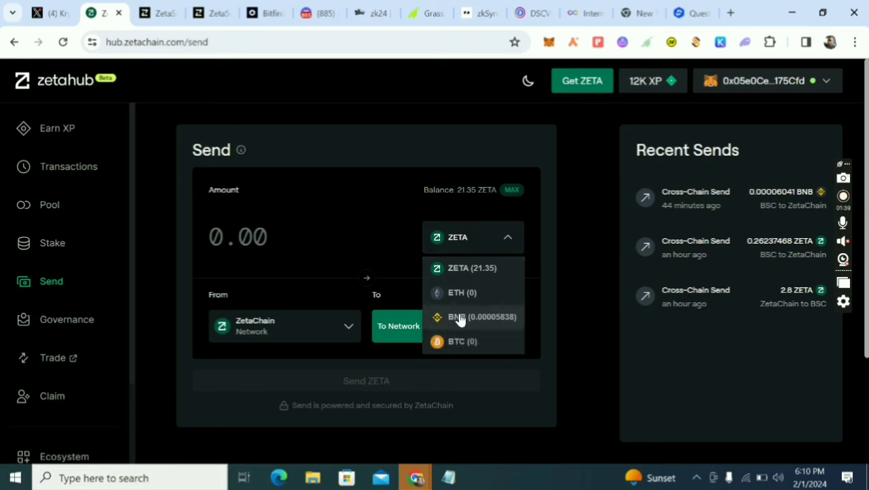
pyautogui.click(459, 318)
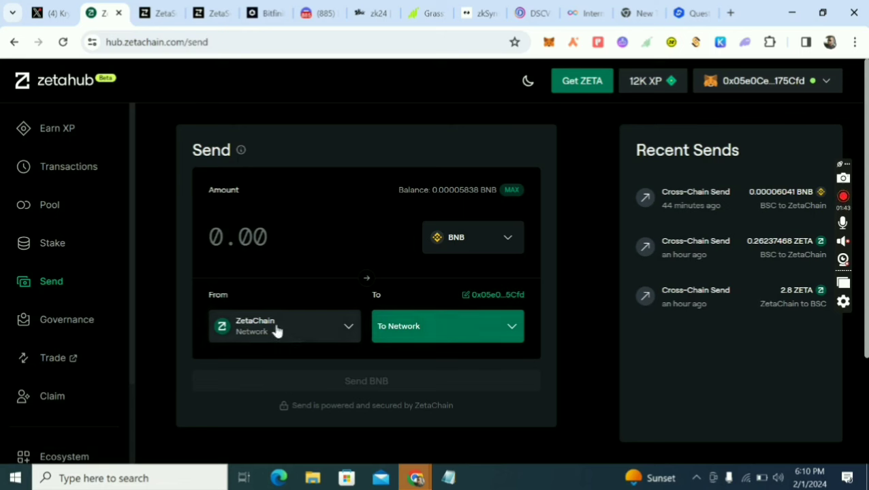
pyautogui.click(450, 334)
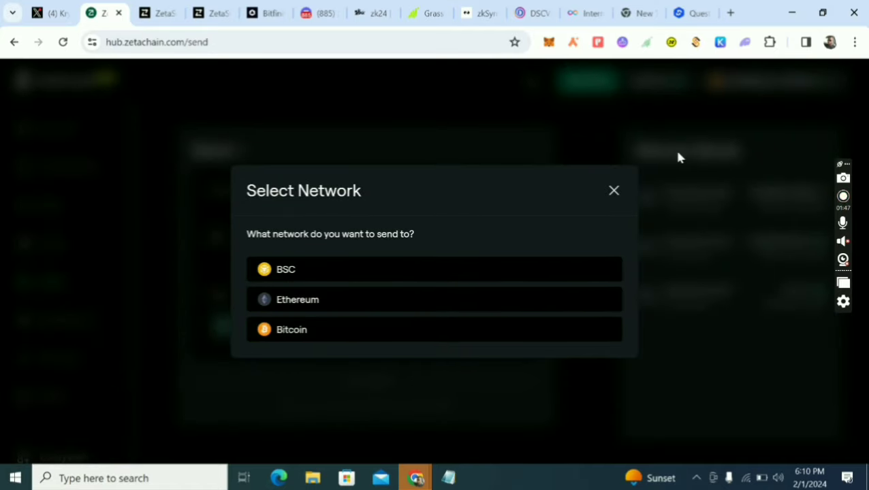
pyautogui.click(612, 193)
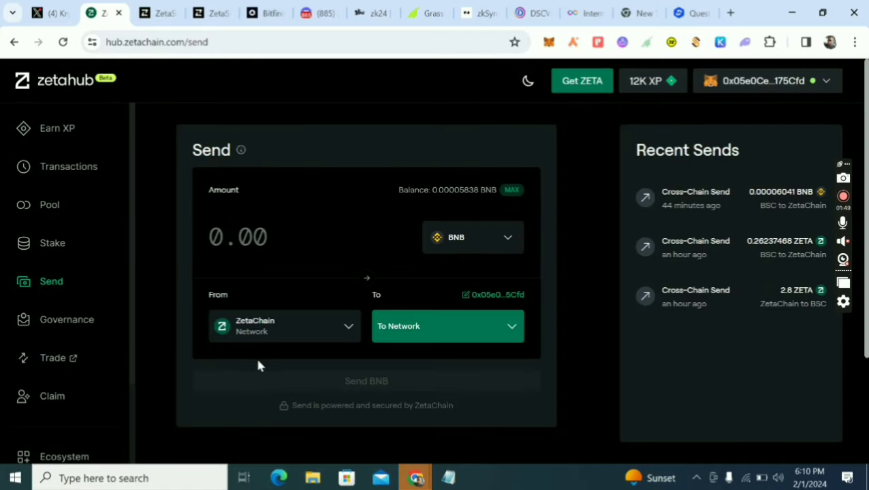
pyautogui.click(275, 340)
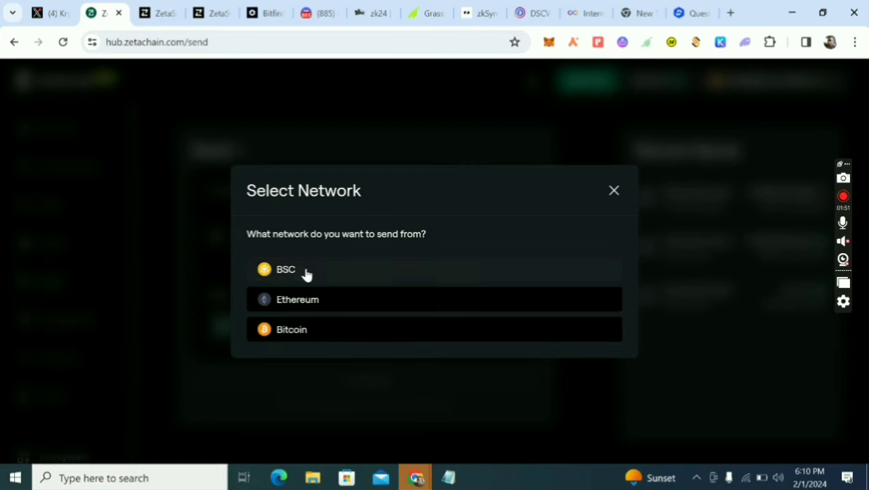
pyautogui.click(307, 272)
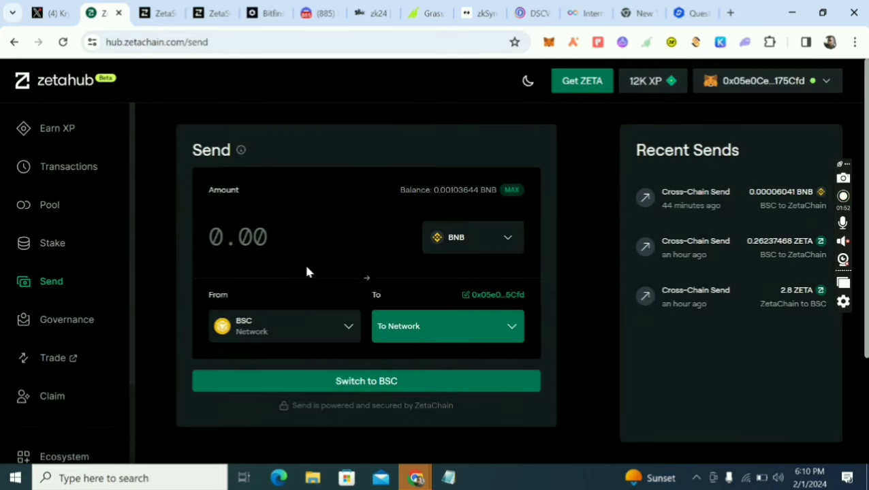
pyautogui.click(430, 321)
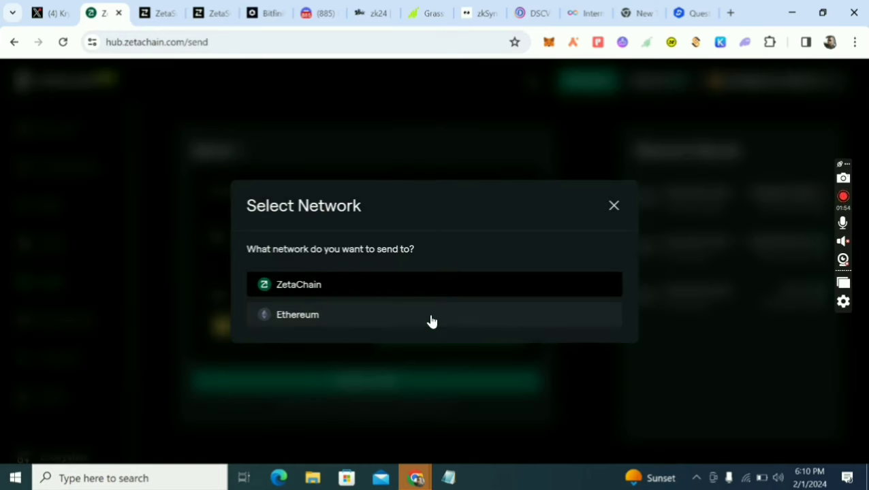
pyautogui.click(386, 287)
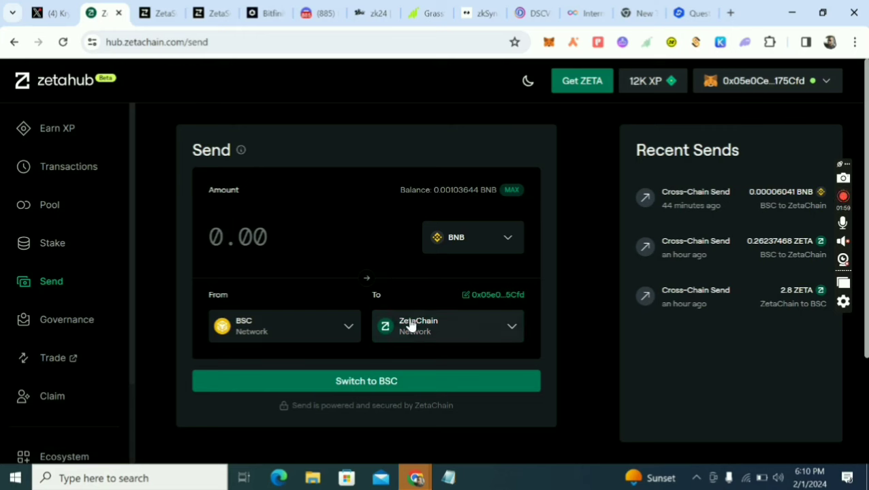
# Step: Switch MetaMask to the BNB Smart Chain network and set the send amount to 0.0000006 BNB
pyautogui.click(369, 381)
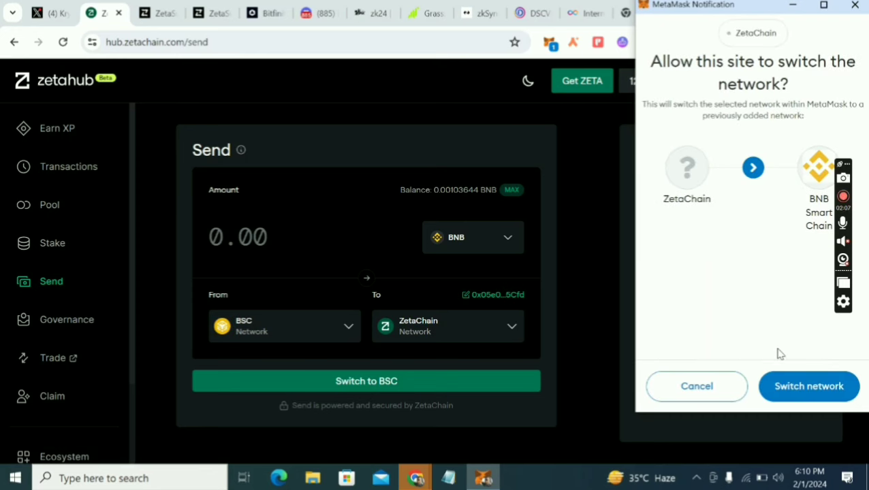
pyautogui.click(796, 398)
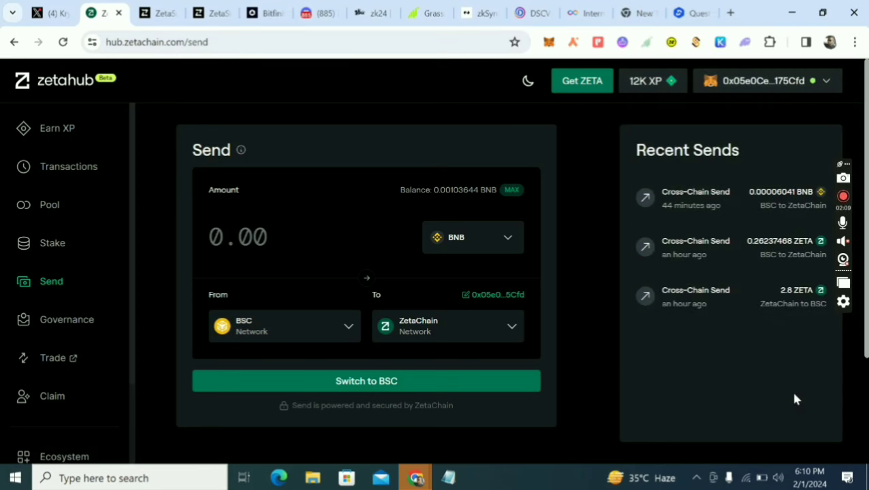
pyautogui.click(242, 235)
pyautogui.write('0.0')
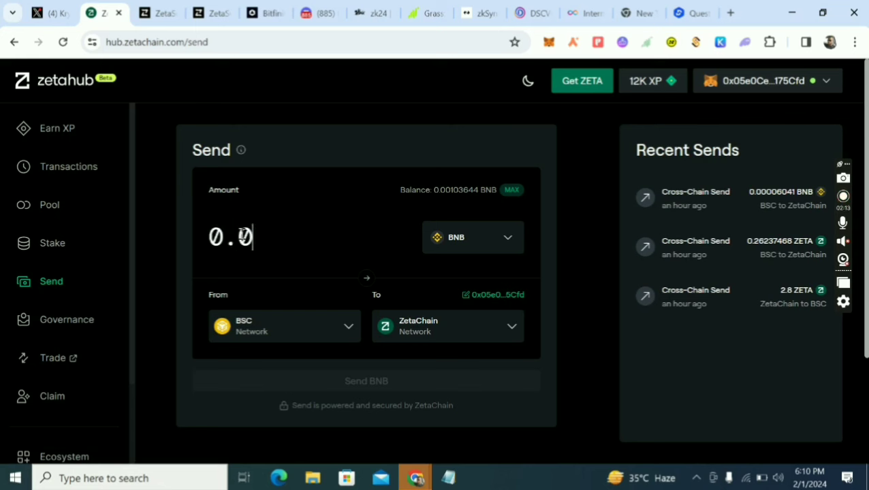
pyautogui.write('000006')
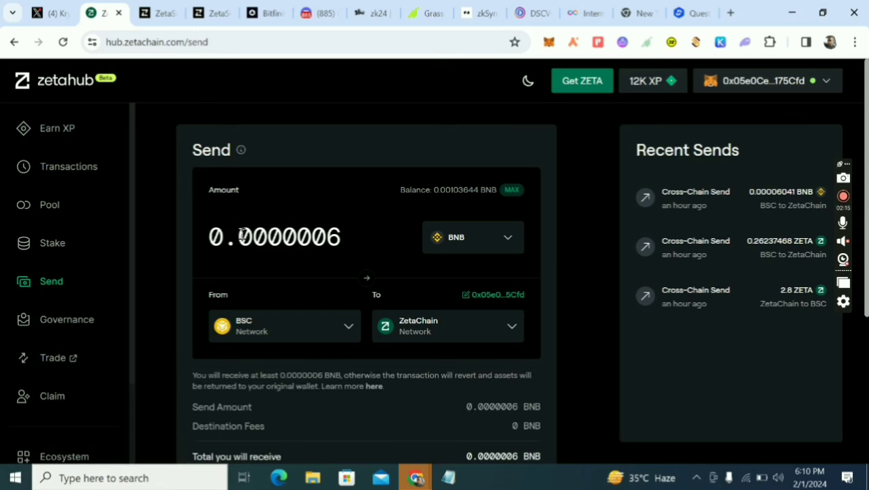
# Step: Review the send amount, destination fees and total for the BNB transfer from BSC to ZetaChain
pyautogui.scroll(-3, 362, 315)
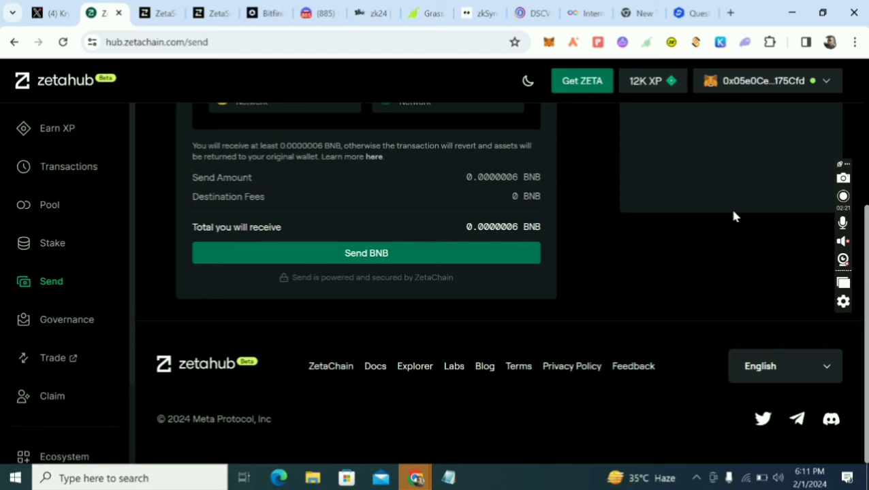
pyautogui.scroll(3, 733, 212)
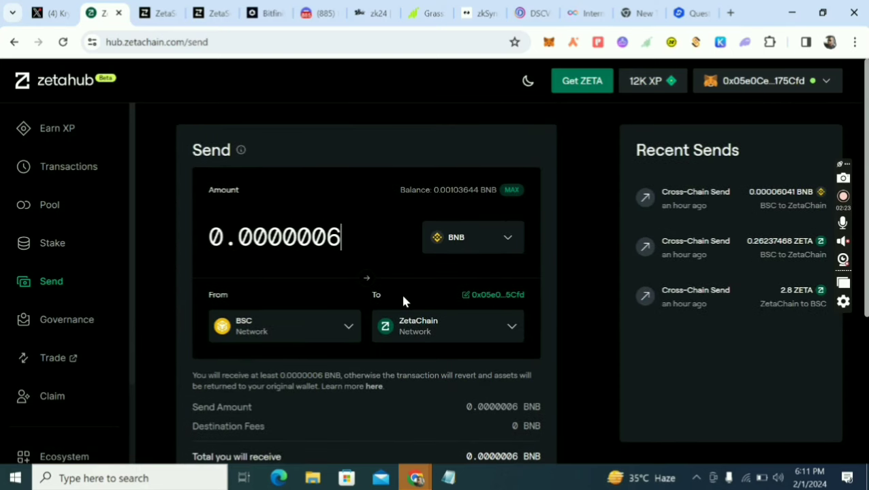
pyautogui.scroll(-3, 457, 386)
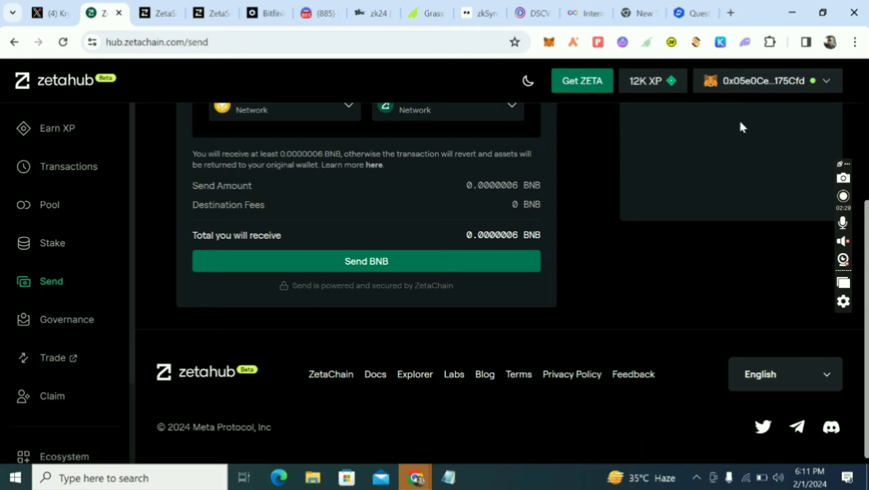
pyautogui.scroll(3, 444, 150)
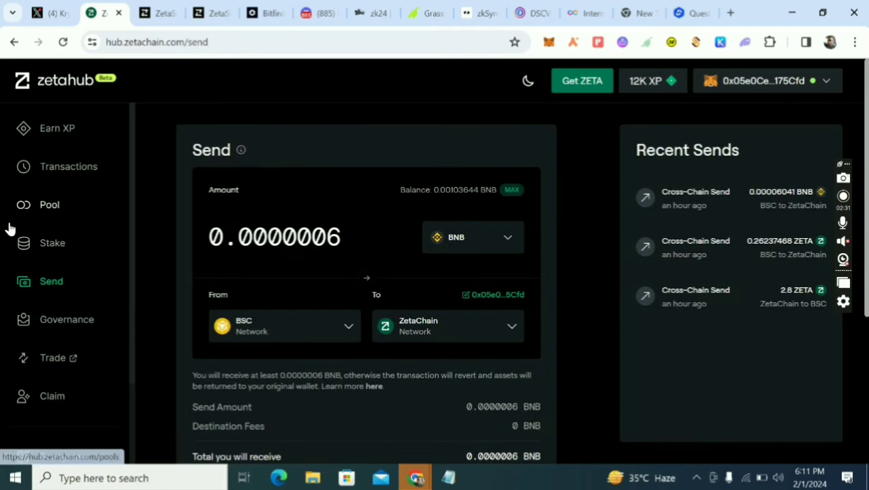
# Step: Return to the Earn XP page and switch MetaMask to the ZetaChain network
pyautogui.click(57, 138)
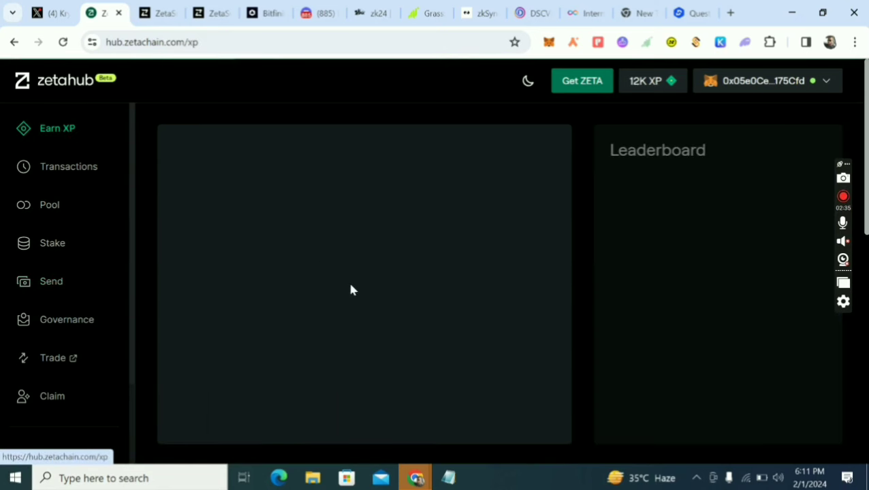
pyautogui.scroll(-3, 351, 289)
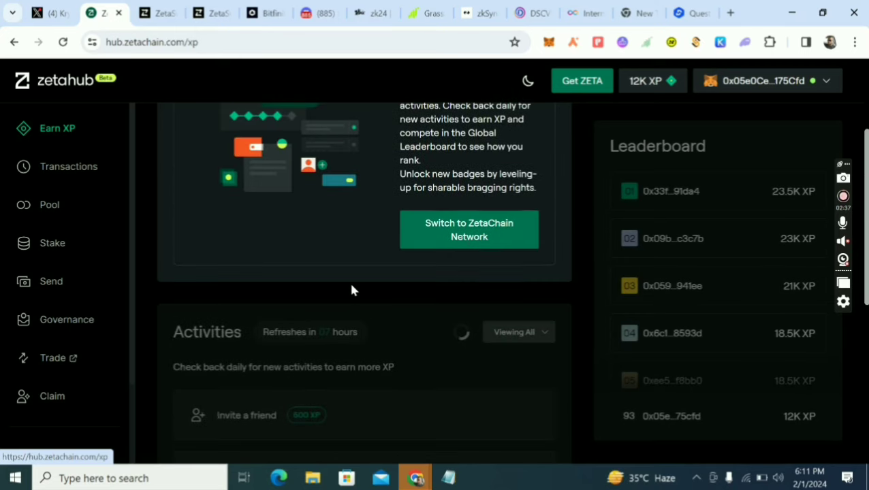
pyautogui.scroll(-7, 349, 372)
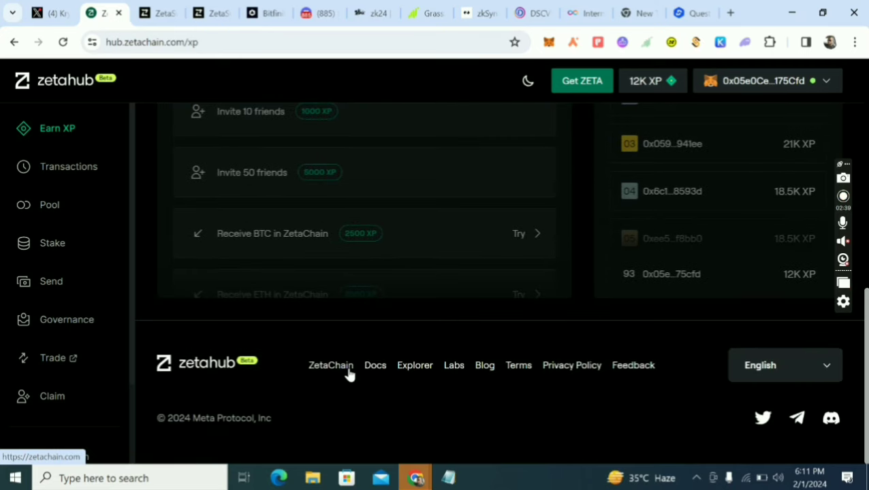
pyautogui.scroll(5, 400, 206)
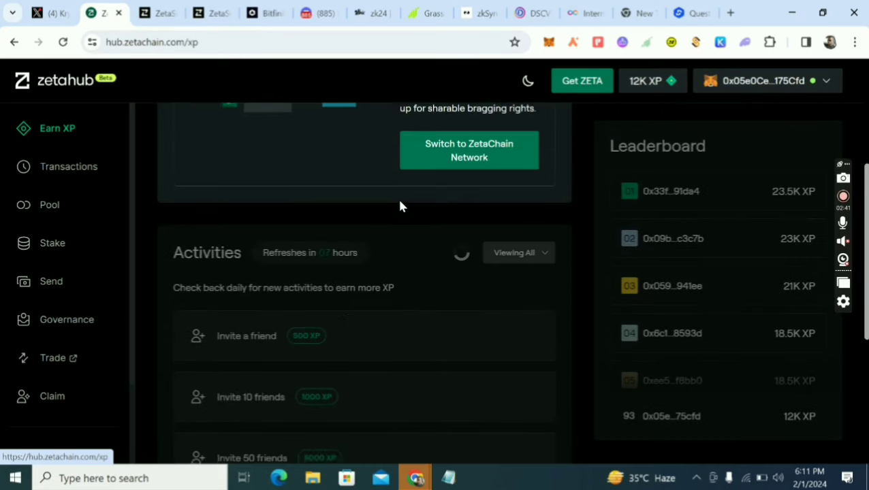
pyautogui.click(446, 158)
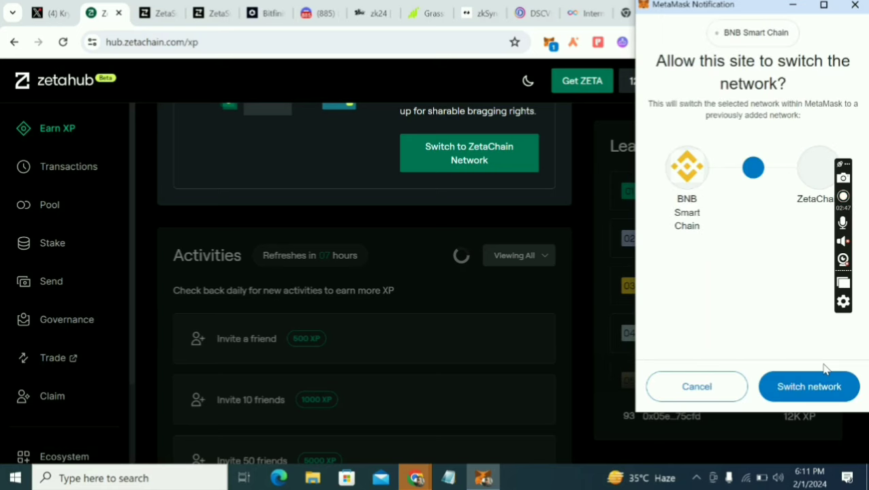
pyautogui.click(817, 388)
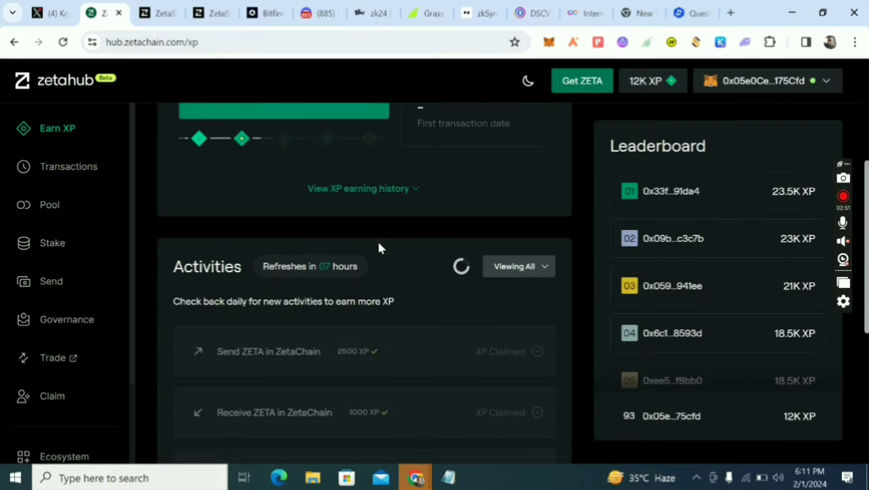
# Step: Look through the list of XP activities and try the Receive BTC in ZetaChain activity
pyautogui.scroll(-5, 379, 248)
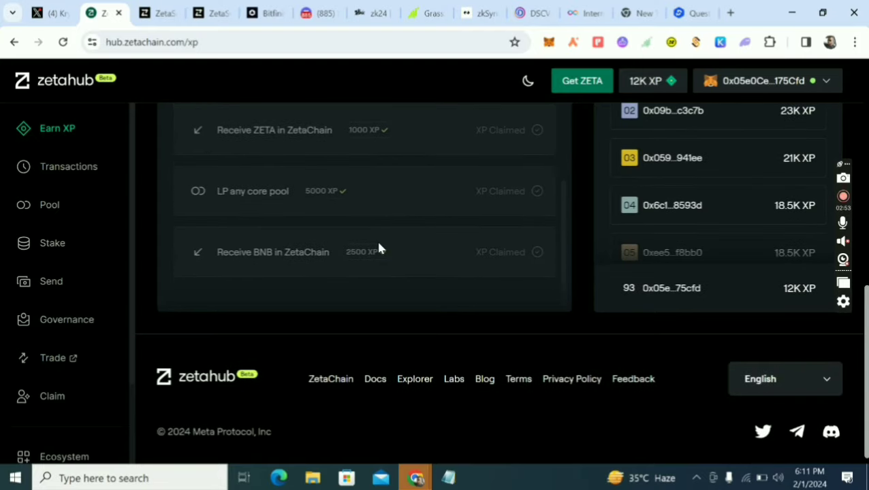
pyautogui.scroll(2, 378, 249)
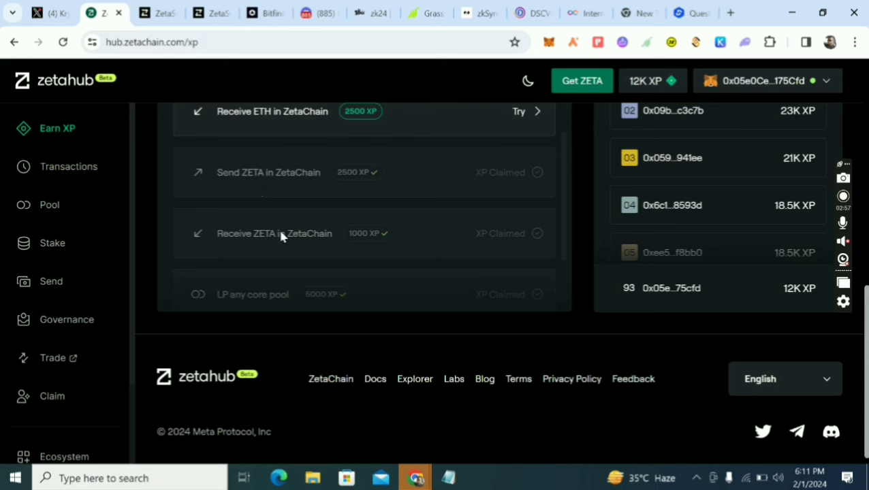
pyautogui.scroll(-2, 280, 232)
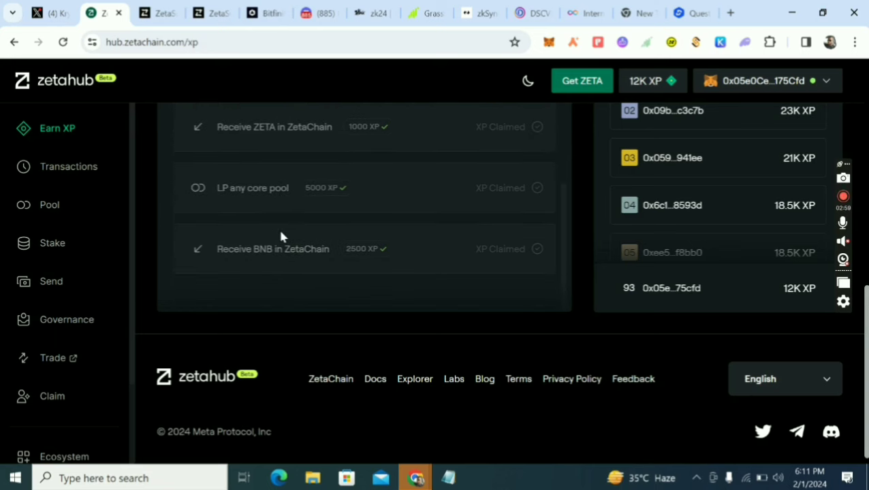
pyautogui.scroll(5, 281, 234)
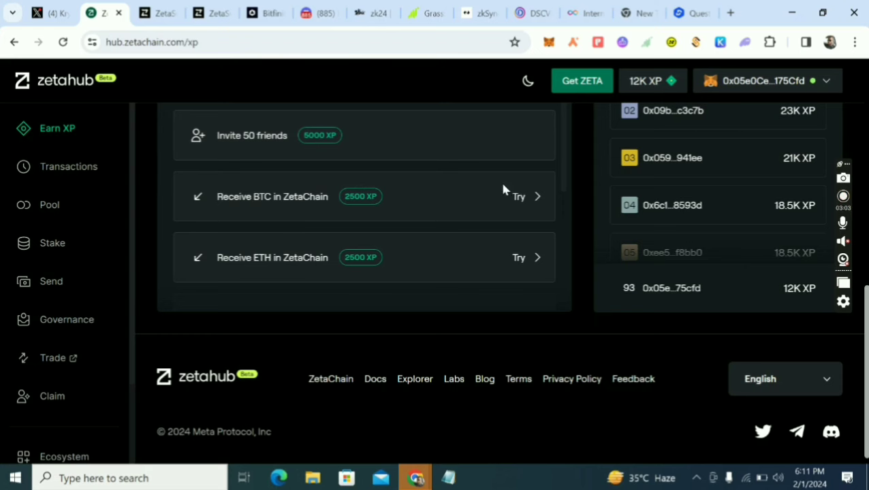
pyautogui.click(526, 196)
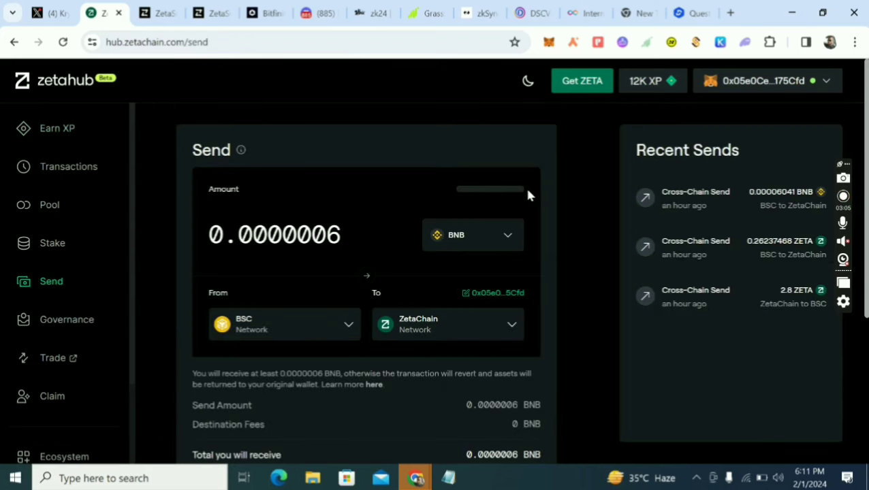
# Step: Set Bitcoin as the source network for the send to ZetaChain and try to connect an XDEFI wallet
pyautogui.click(460, 244)
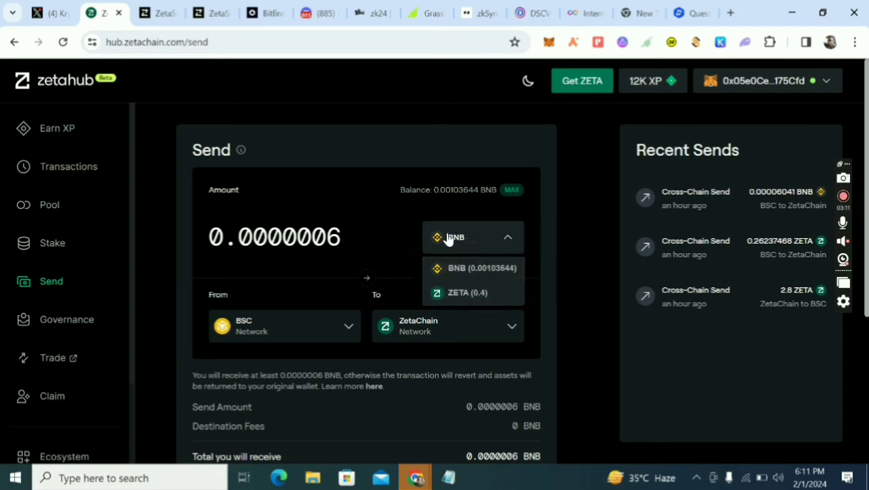
pyautogui.click(268, 335)
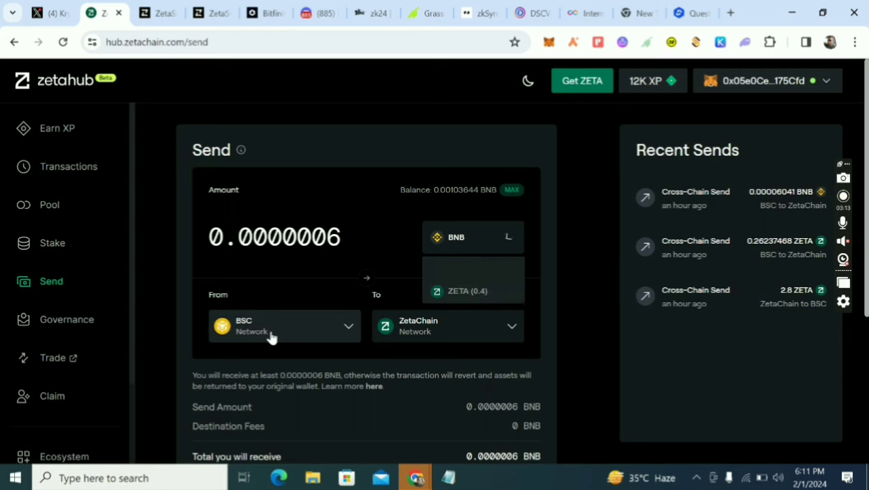
pyautogui.click(293, 331)
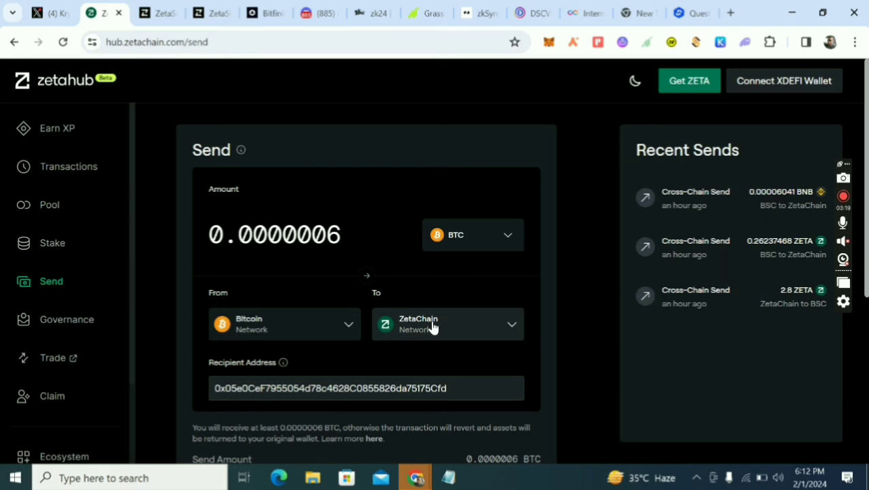
pyautogui.scroll(-3, 432, 327)
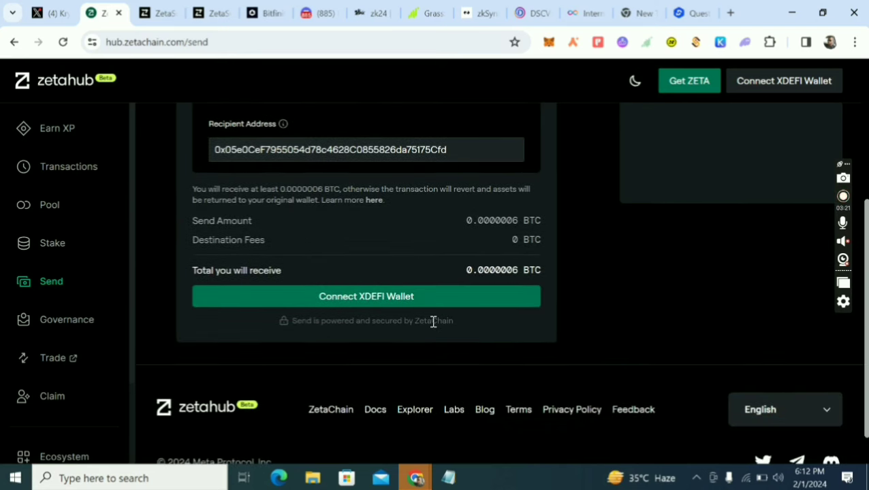
pyautogui.click(345, 297)
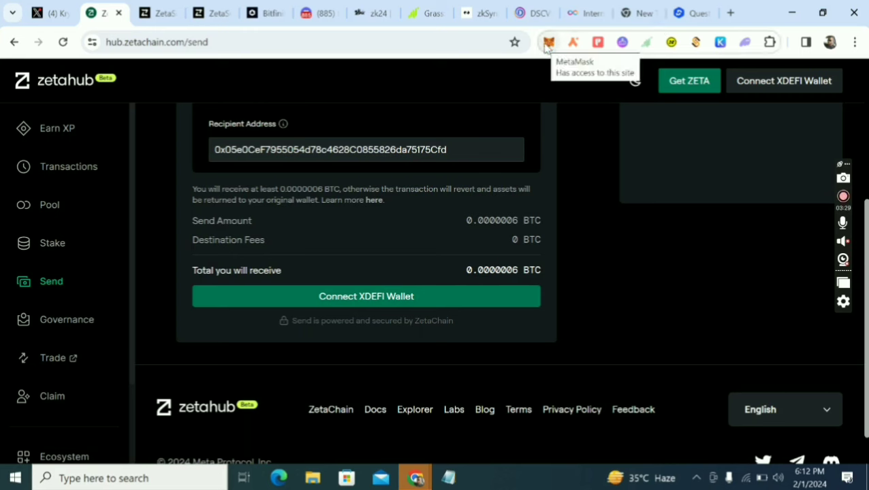
# Step: Search the web for "xdefi wallet extension" in a new browser tab and open the XDEFI Wallet page in the Chrome Web Store
pyautogui.click(731, 13)
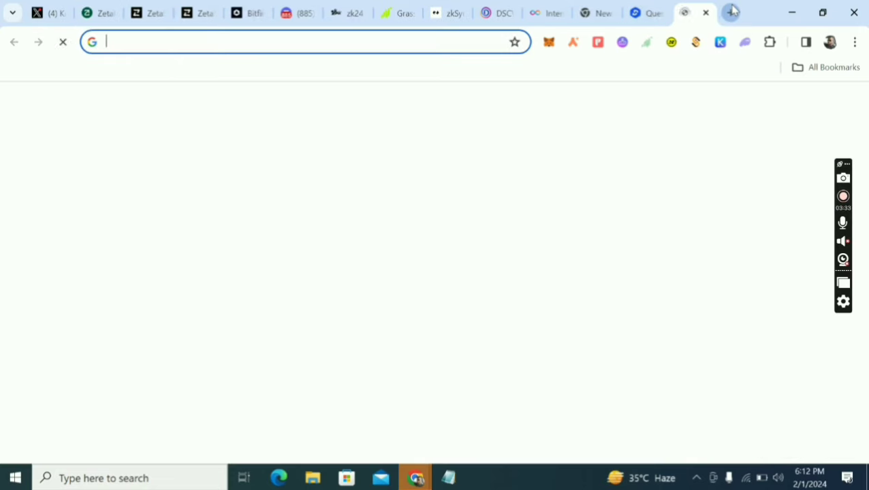
pyautogui.click(417, 35)
pyautogui.write('x')
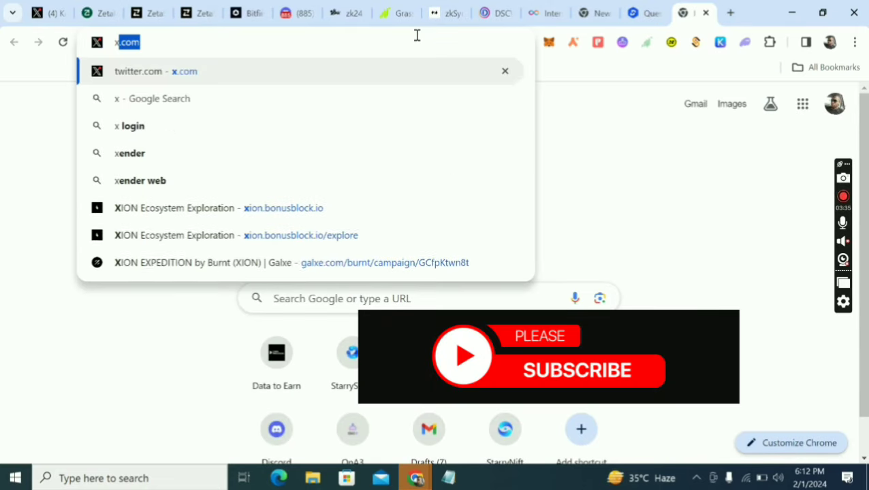
pyautogui.write('defi')
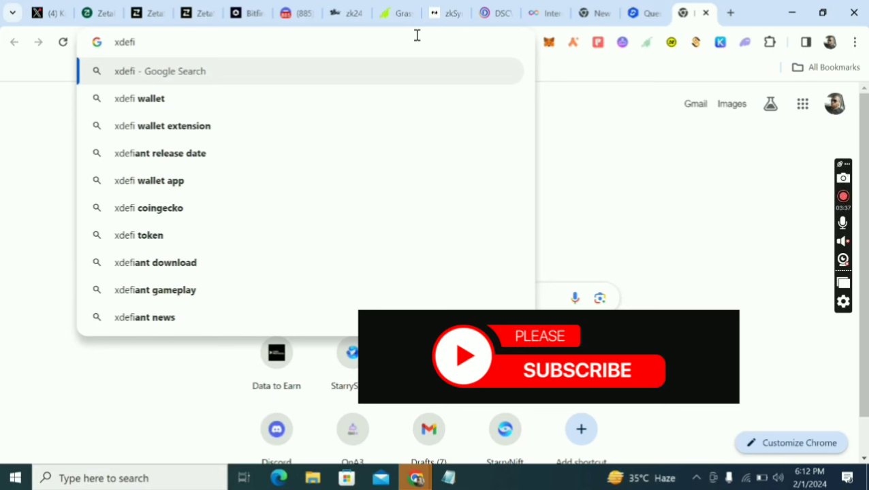
pyautogui.click(172, 128)
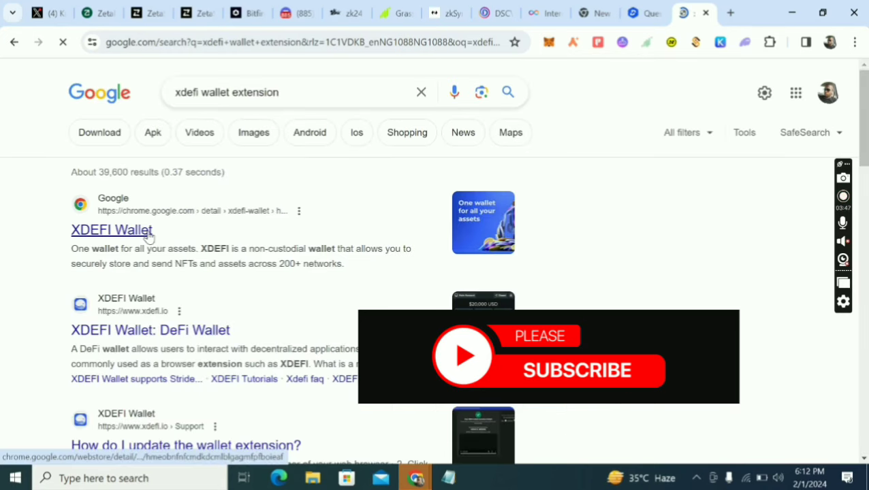
pyautogui.click(147, 233)
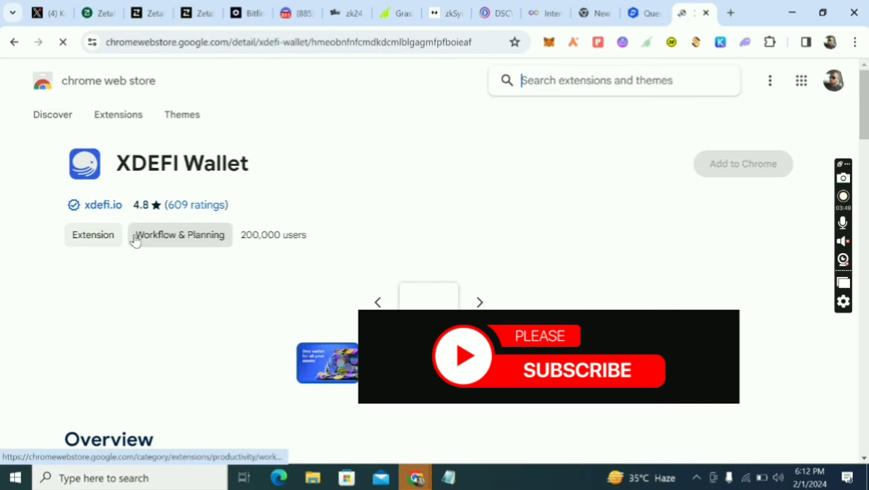
# Step: Add the XDEFI Wallet extension to Chrome and approve its installation
pyautogui.click(747, 170)
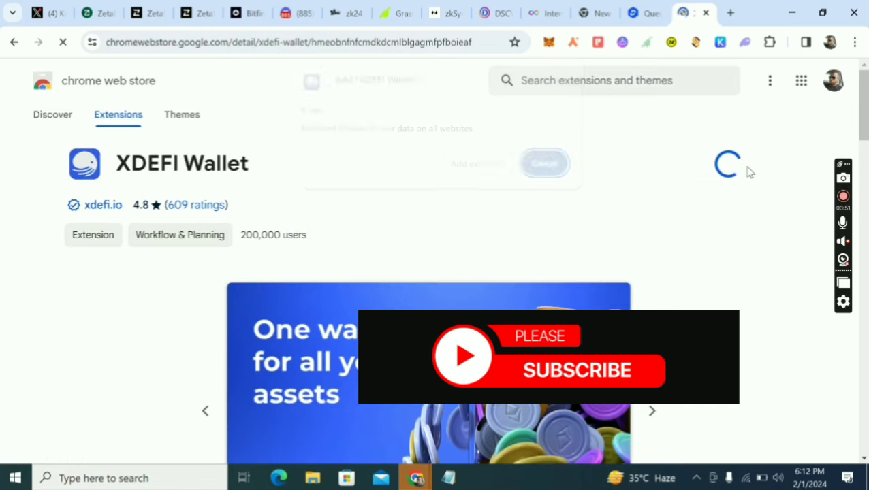
pyautogui.click(501, 172)
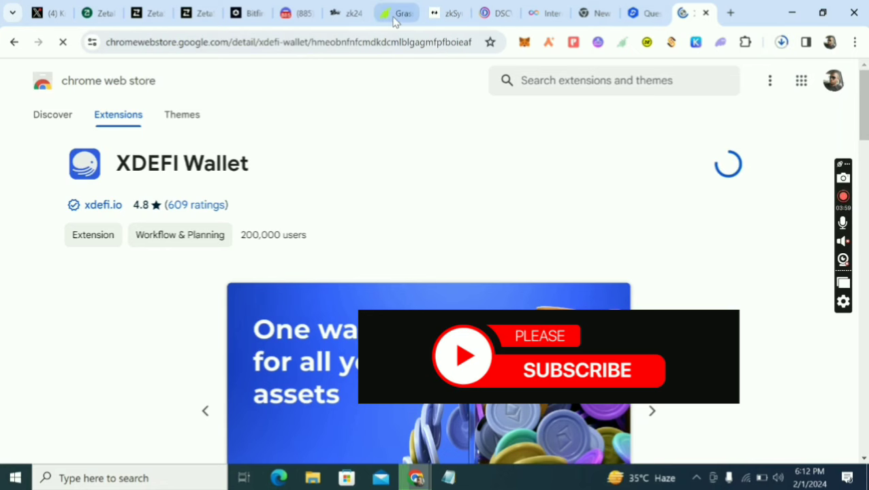
pyautogui.click(102, 11)
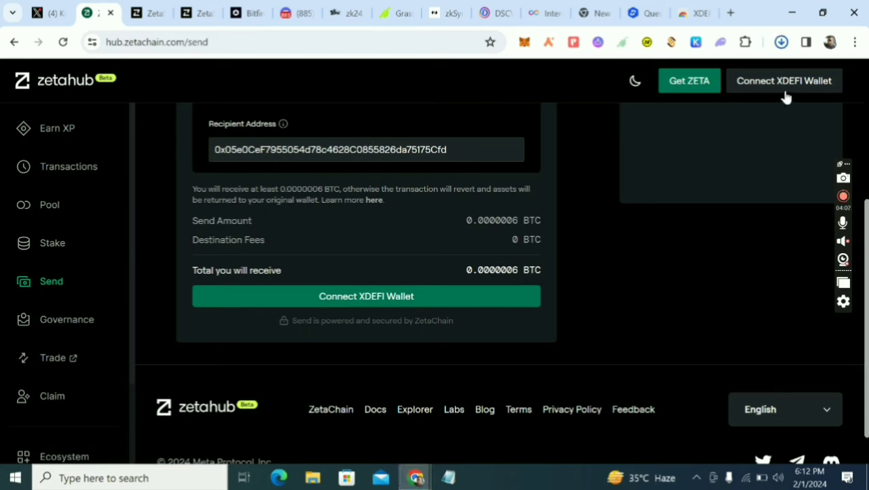
pyautogui.click(684, 13)
pyautogui.scroll(-2, 661, 204)
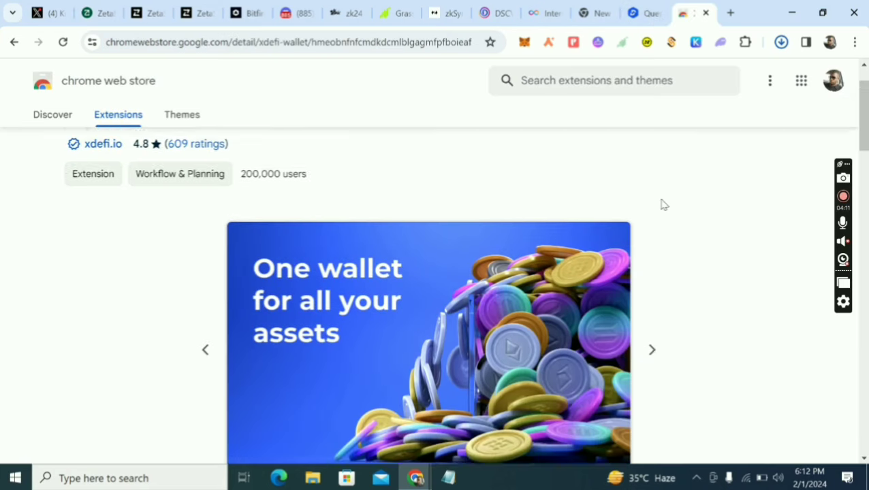
pyautogui.scroll(2, 644, 222)
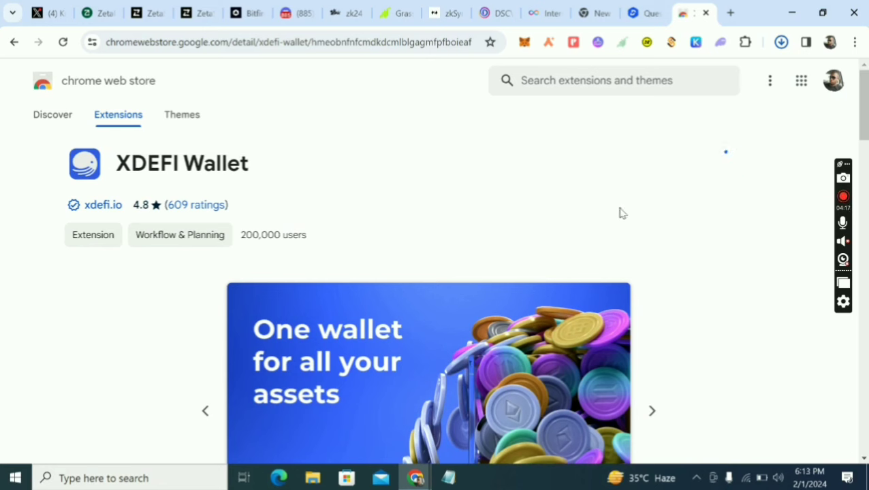
pyautogui.click(106, 10)
pyautogui.scroll(2, 450, 307)
pyautogui.scroll(2, 449, 306)
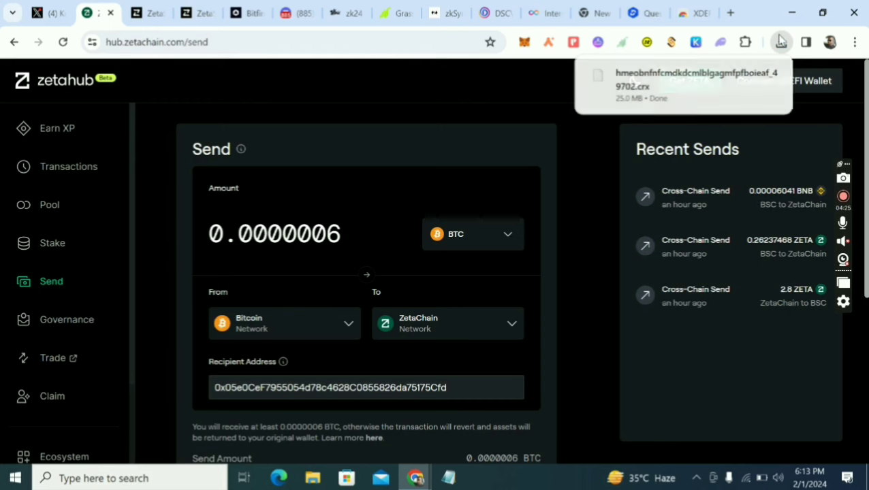
# Step: Find XDEFI Wallet among the installed Chrome extensions and open its welcome window
pyautogui.click(693, 13)
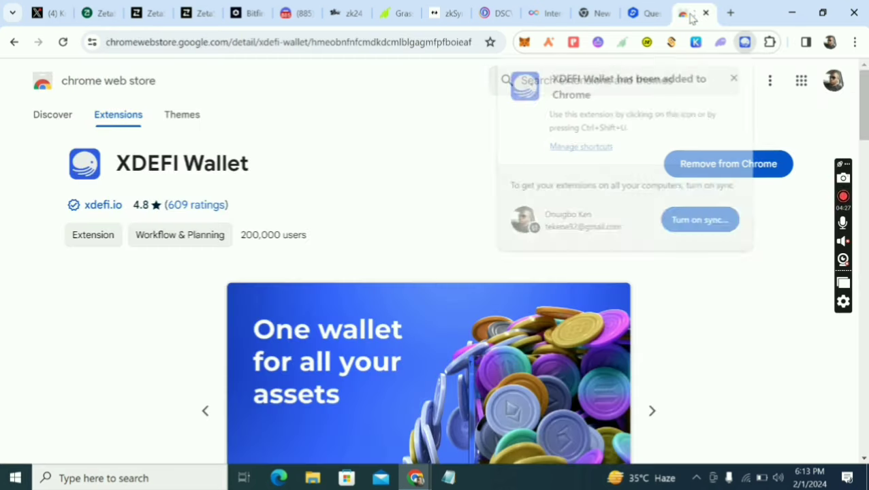
pyautogui.scroll(-2, 378, 184)
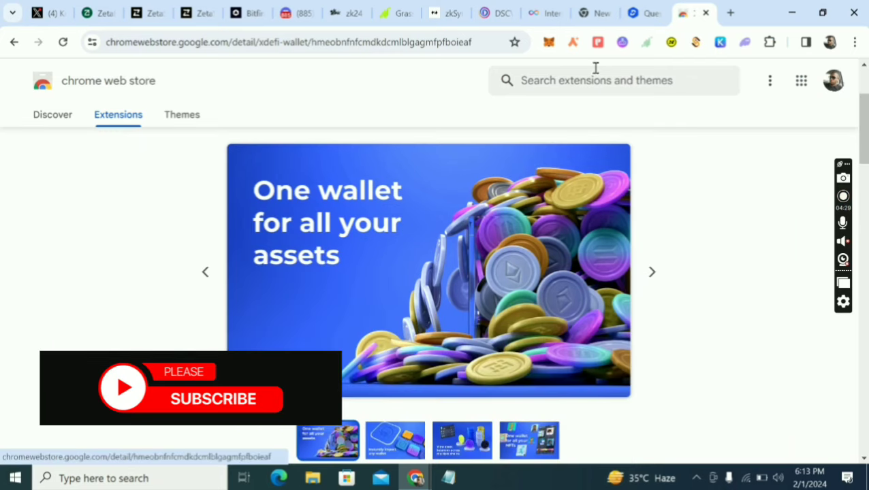
pyautogui.click(770, 41)
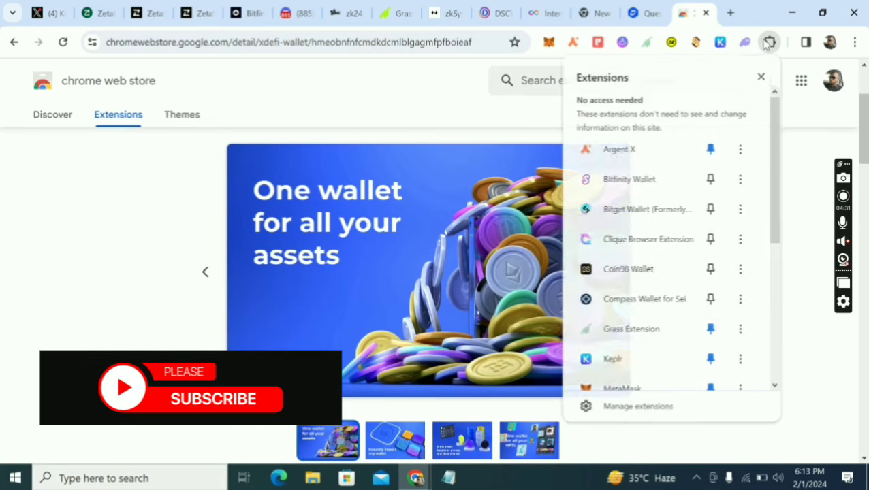
pyautogui.scroll(-5, 681, 289)
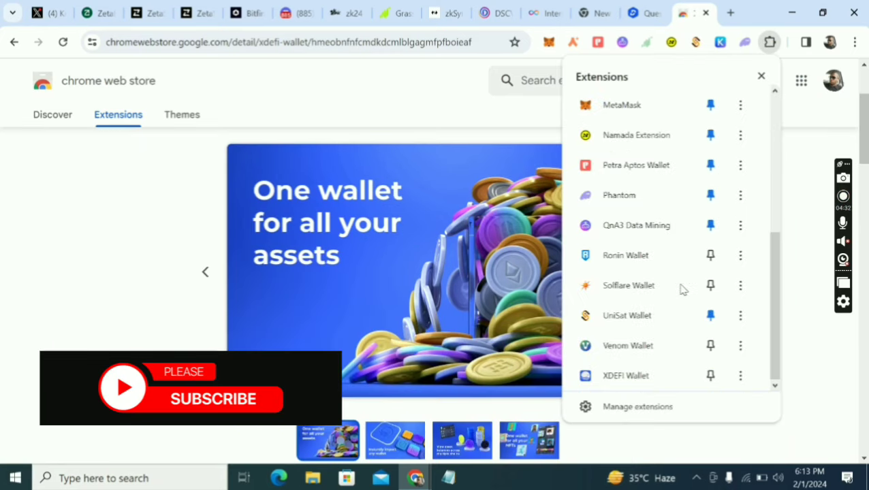
pyautogui.click(633, 375)
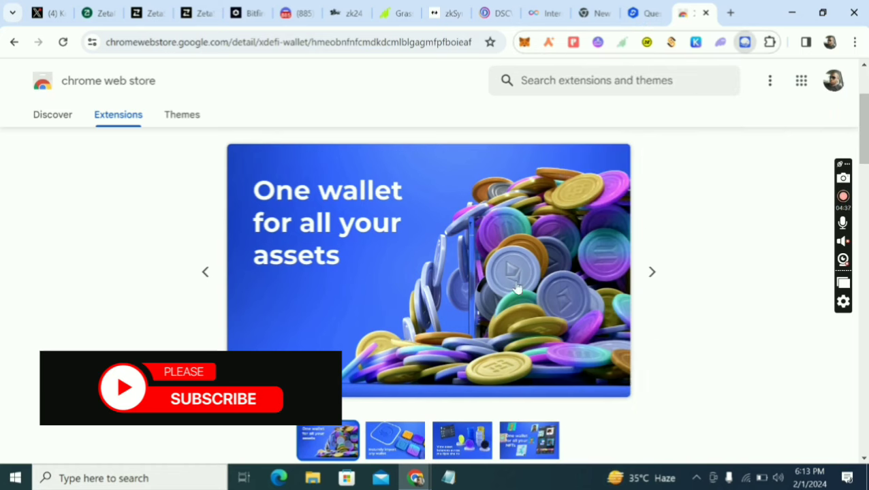
pyautogui.click(524, 49)
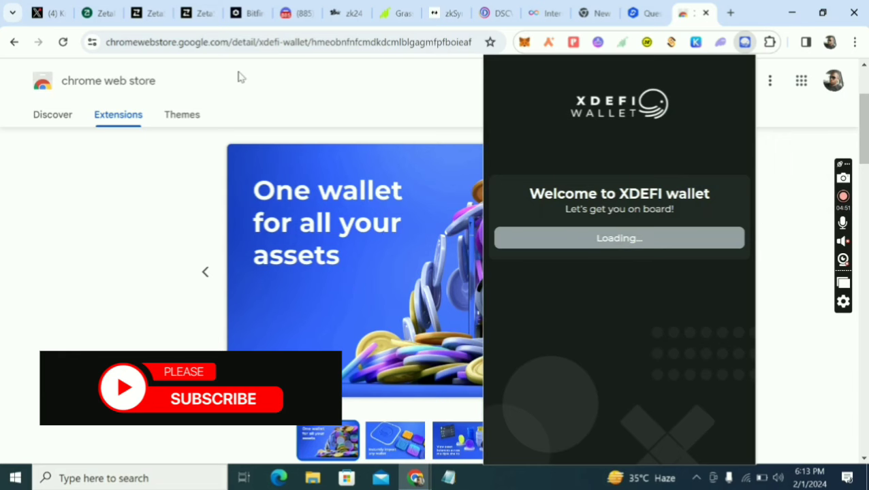
# Step: Return to the ZetaHub page and try the Receive ETH in ZetaChain activity from the XP activities
pyautogui.click(95, 13)
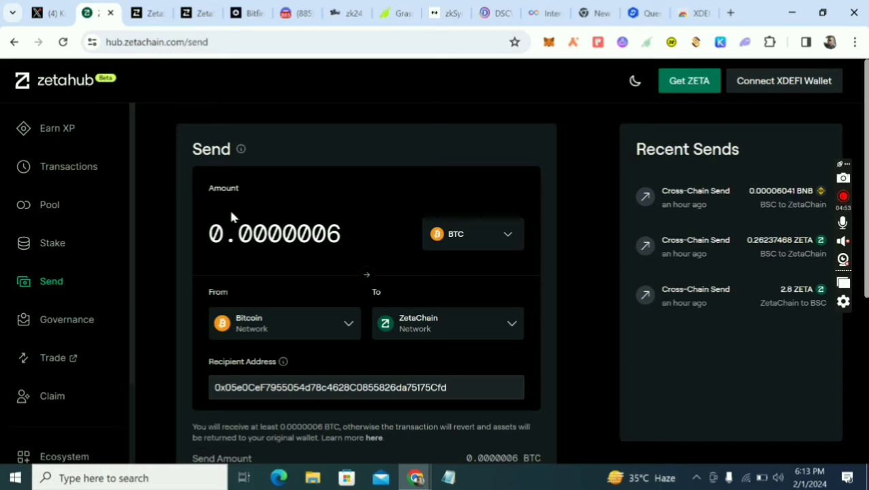
pyautogui.scroll(-2, 338, 265)
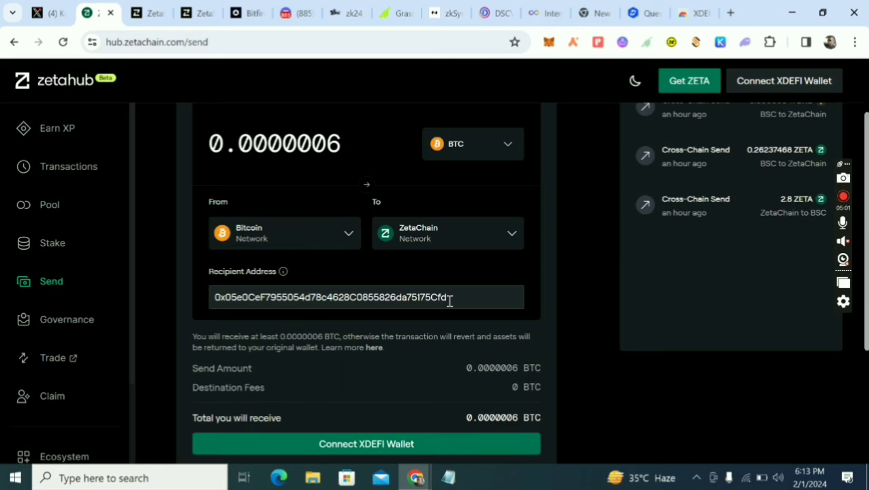
pyautogui.scroll(3, 450, 301)
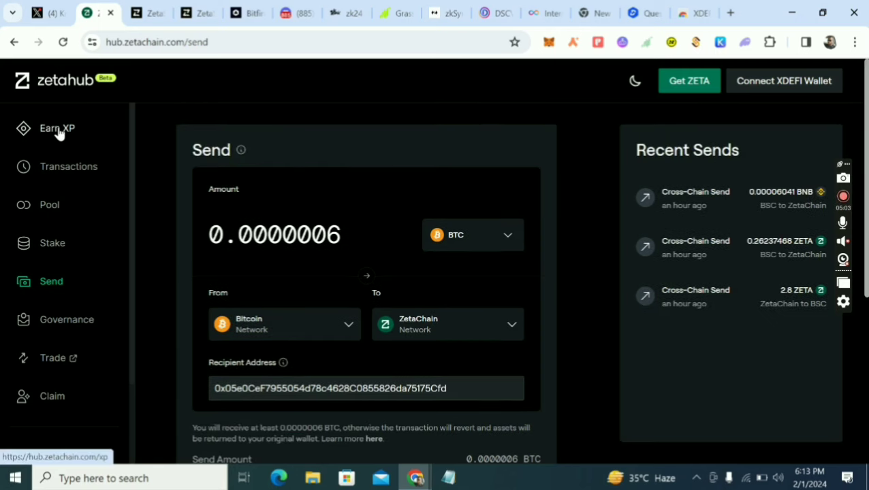
pyautogui.click(59, 131)
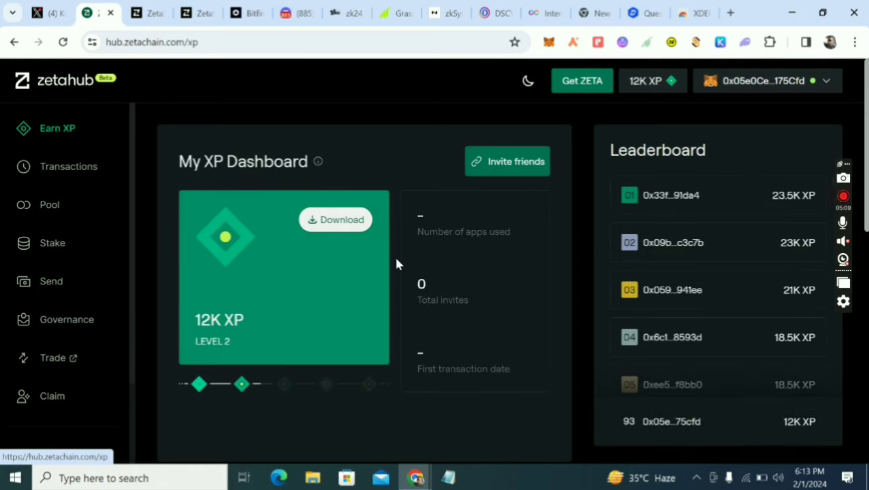
pyautogui.scroll(-2, 396, 264)
pyautogui.scroll(-5, 396, 264)
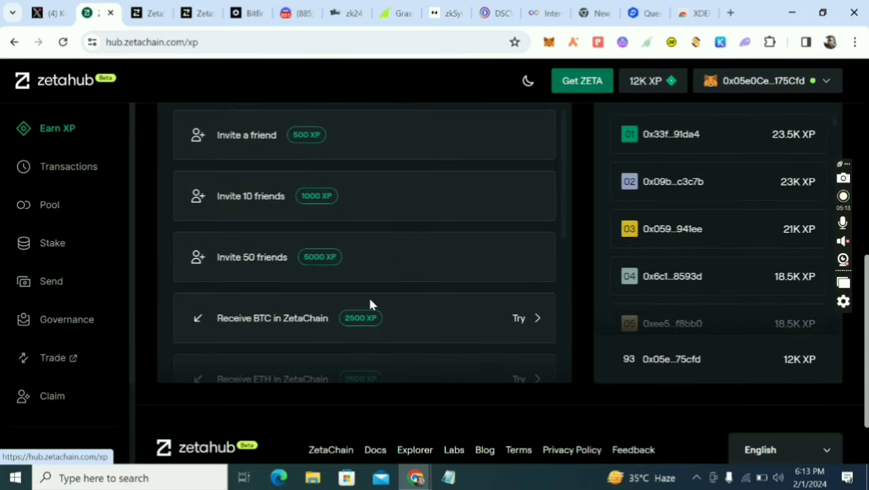
pyautogui.scroll(-2, 370, 304)
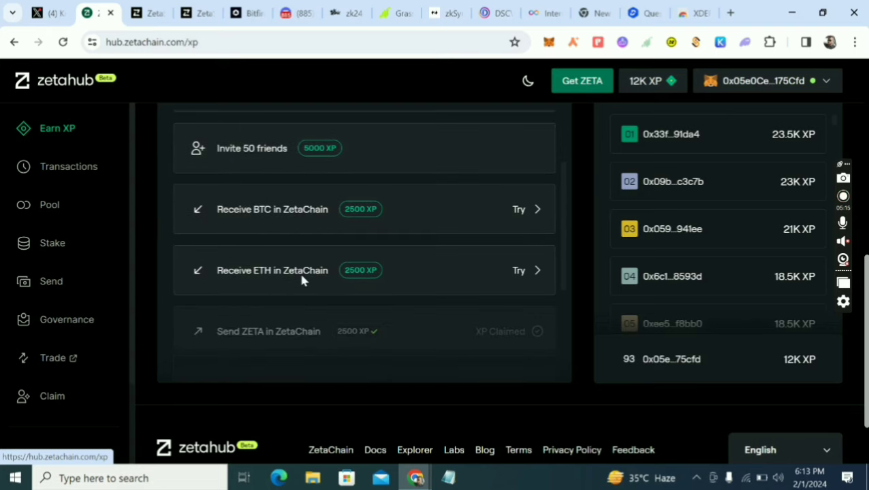
pyautogui.click(521, 272)
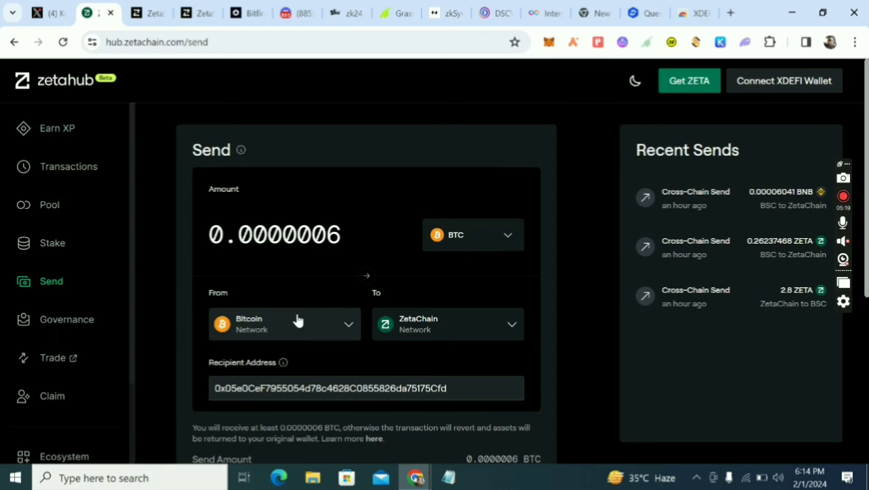
# Step: Set Ethereum as the source network and enter a send amount of about 0.00000012 ETH
pyautogui.click(297, 321)
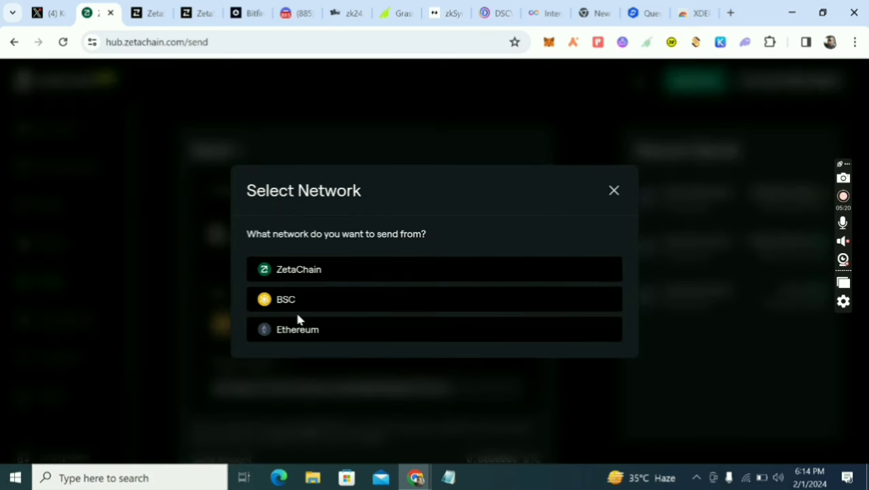
pyautogui.click(332, 334)
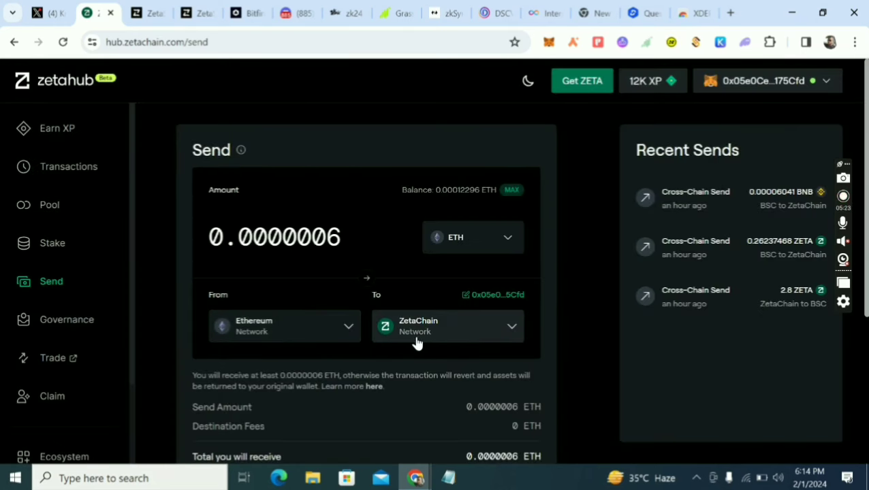
pyautogui.click(513, 191)
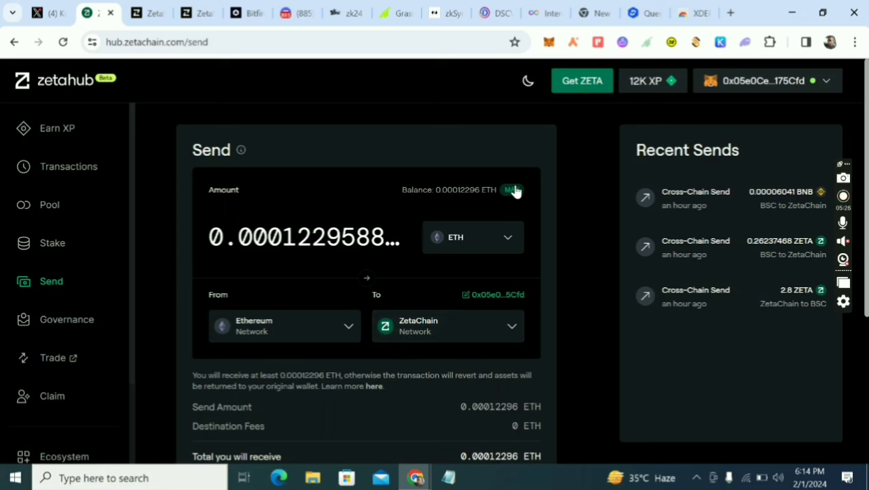
pyautogui.click(284, 237)
pyautogui.write('000')
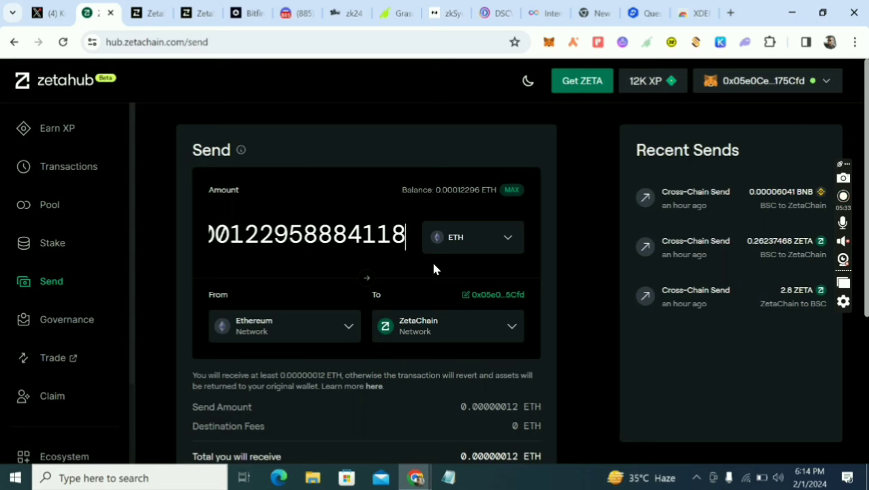
# Step: Switch the wallet to Ethereum Mainnet for the ETH send, approve it in MetaMask, and check the send summary
pyautogui.scroll(-2, 434, 269)
pyautogui.scroll(-2, 434, 269)
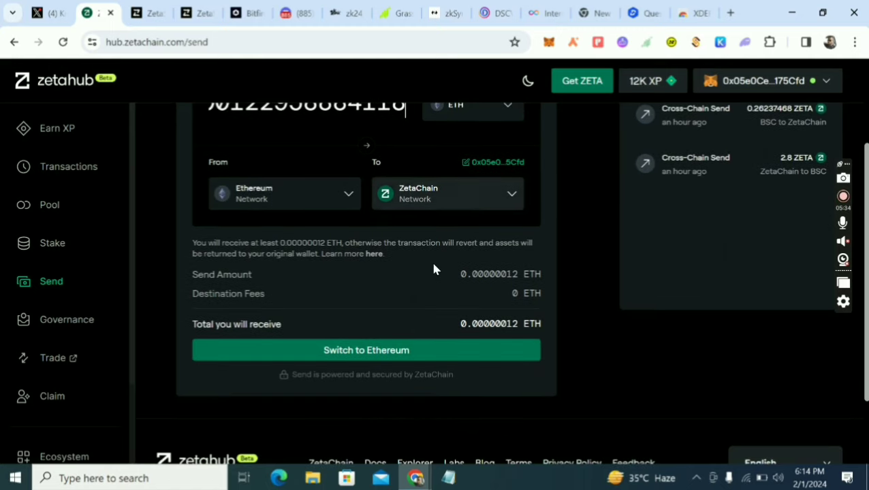
pyautogui.click(366, 350)
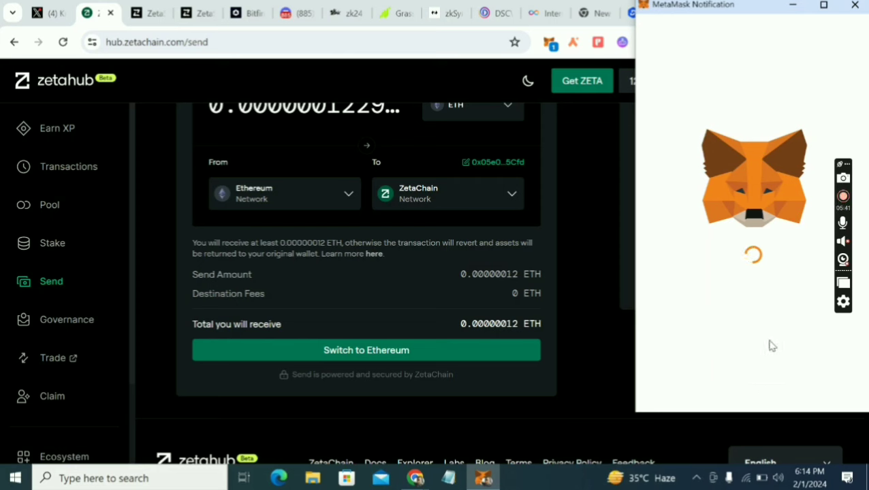
pyautogui.click(789, 390)
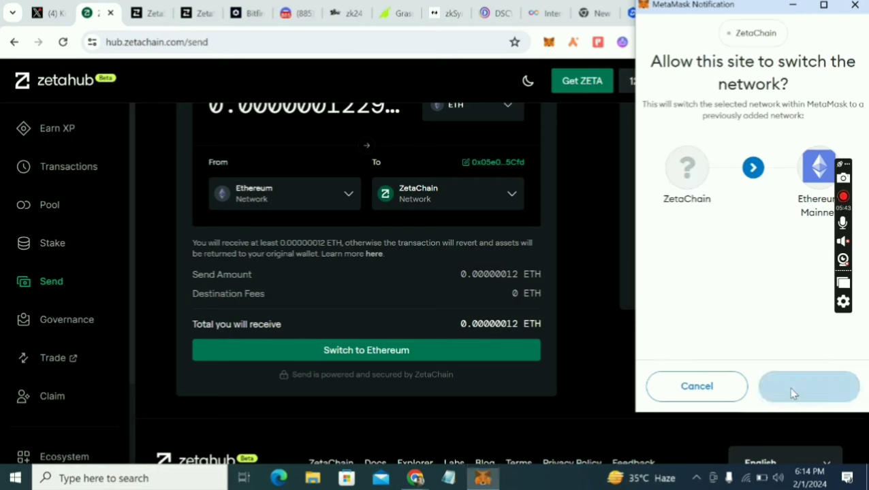
pyautogui.scroll(2, 487, 317)
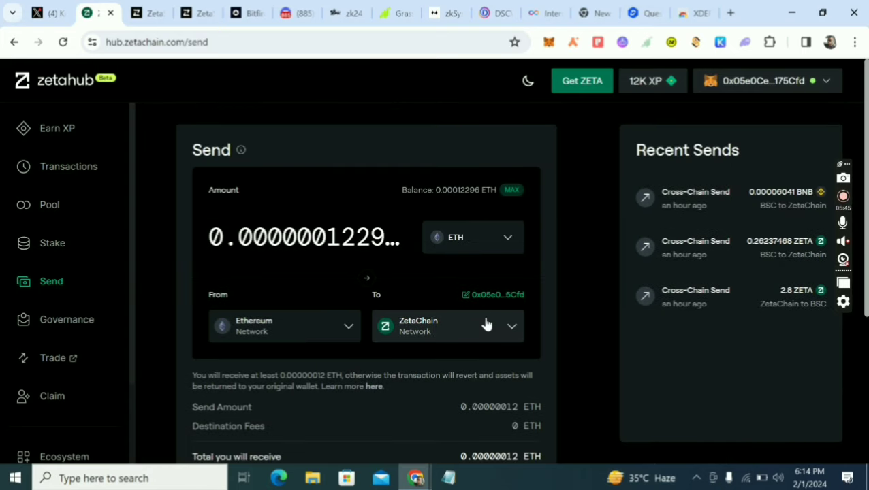
pyautogui.scroll(-1, 487, 325)
pyautogui.scroll(1, 486, 325)
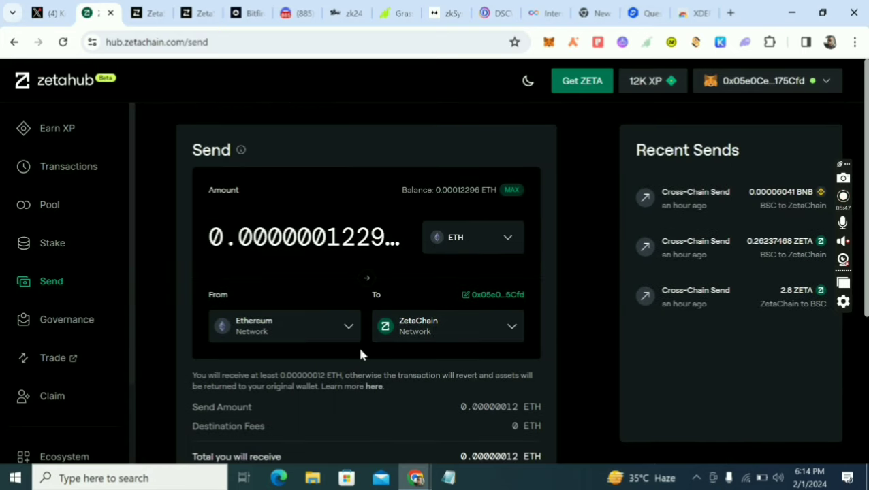
pyautogui.scroll(-3, 360, 347)
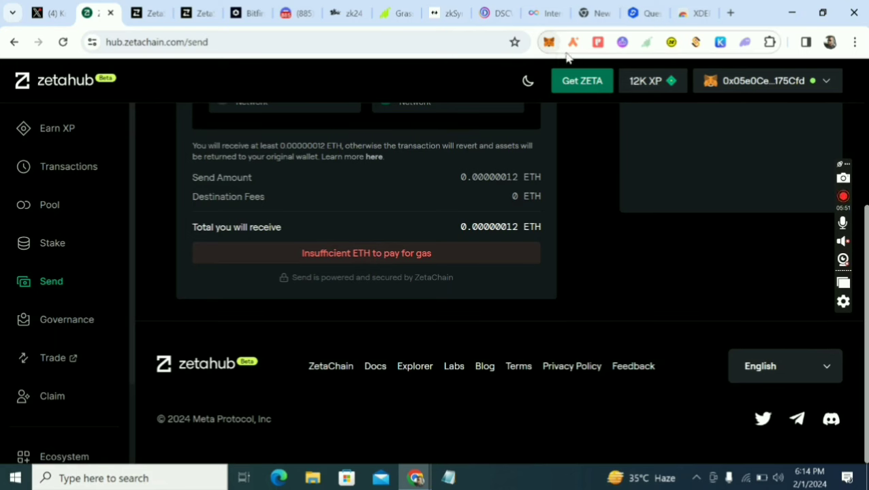
pyautogui.scroll(3, 679, 175)
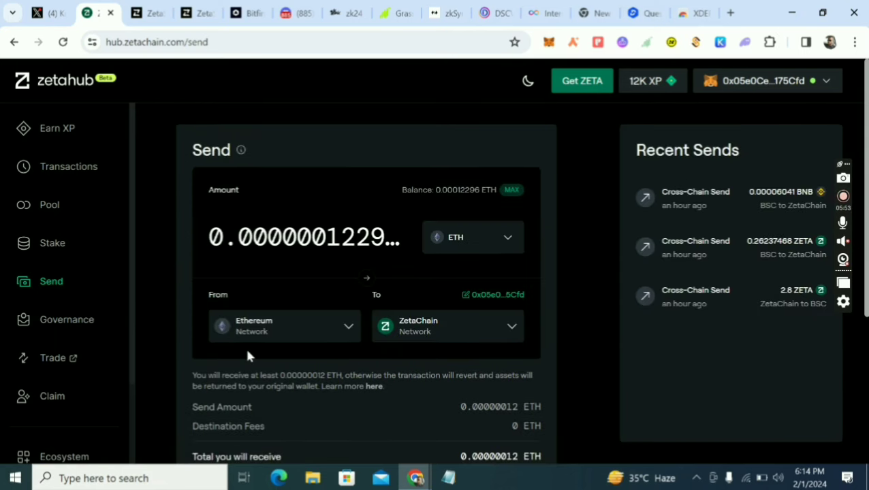
# Step: Go back to the XP dashboard and switch the wallet to the ZetaChain network, approving it in MetaMask
pyautogui.click(65, 134)
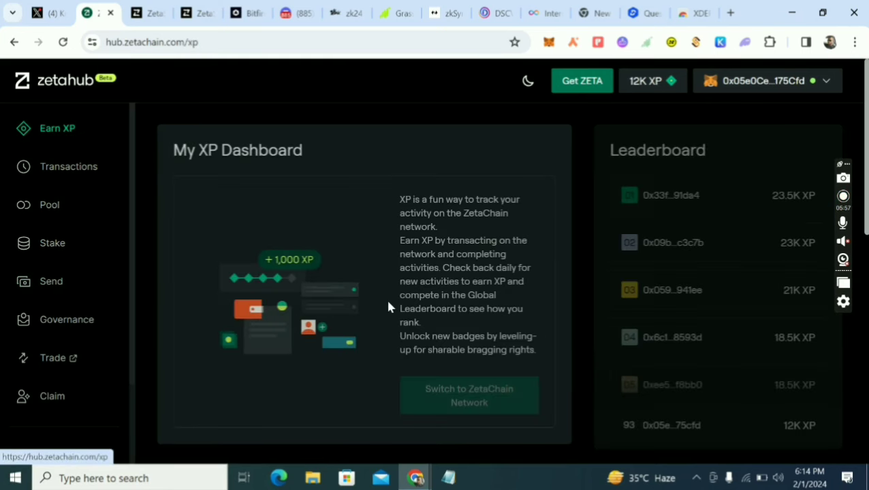
pyautogui.scroll(-4, 388, 306)
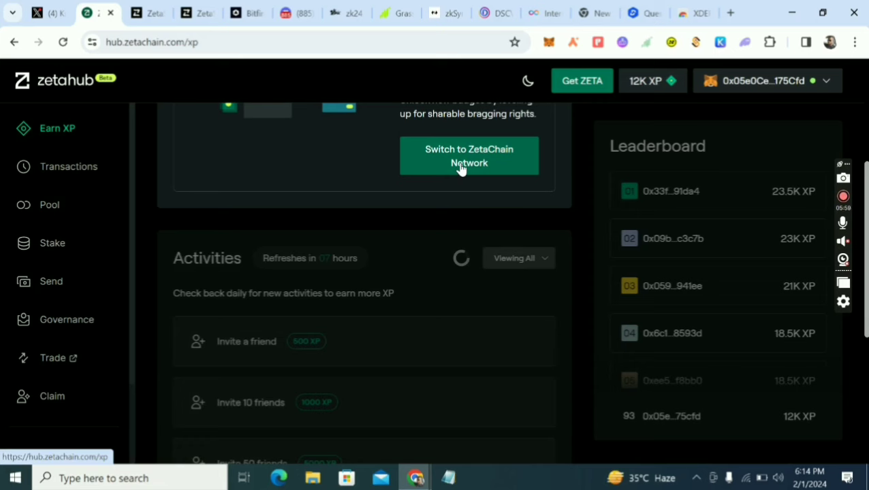
pyautogui.click(460, 169)
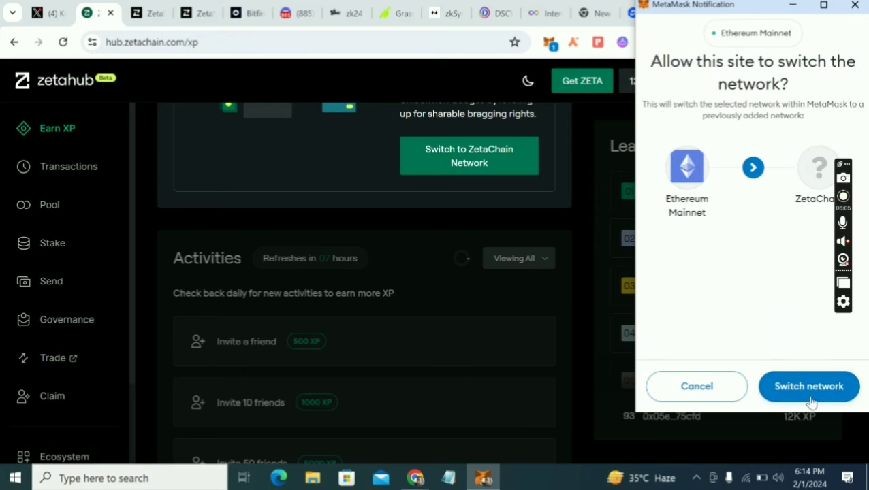
pyautogui.click(809, 386)
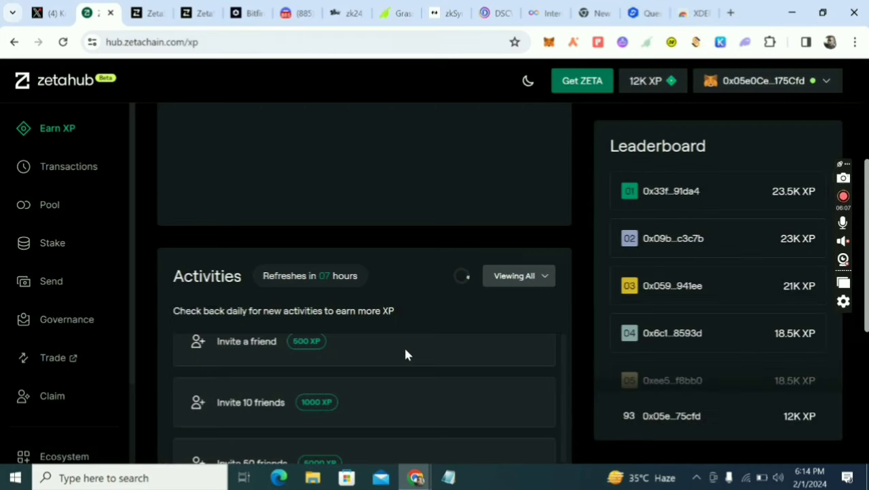
# Step: Look through the Activities list on the XP dashboard, checking which activities are claimed and which remain open
pyautogui.scroll(-2, 405, 354)
pyautogui.scroll(2, 405, 354)
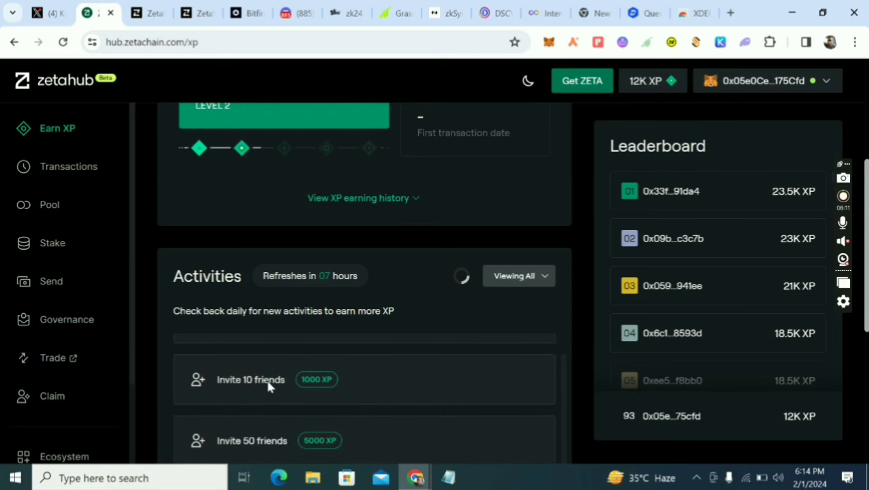
pyautogui.scroll(1, 268, 386)
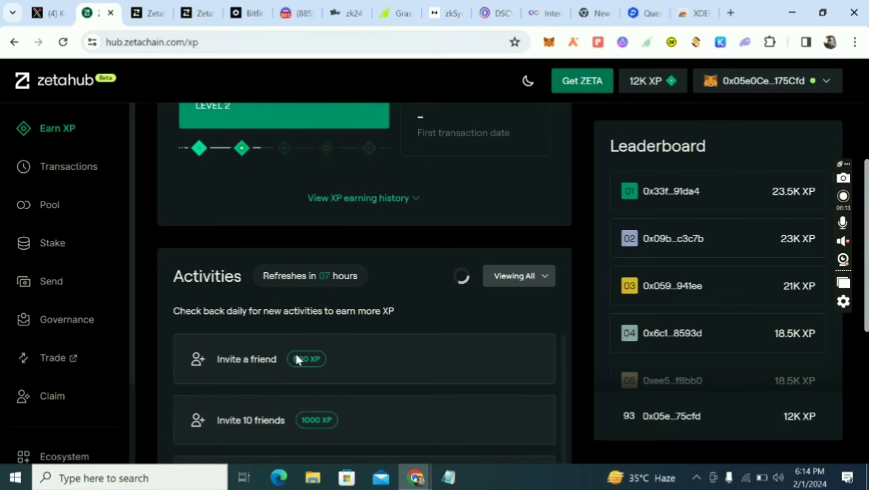
pyautogui.scroll(1, 296, 360)
pyautogui.scroll(-4, 297, 359)
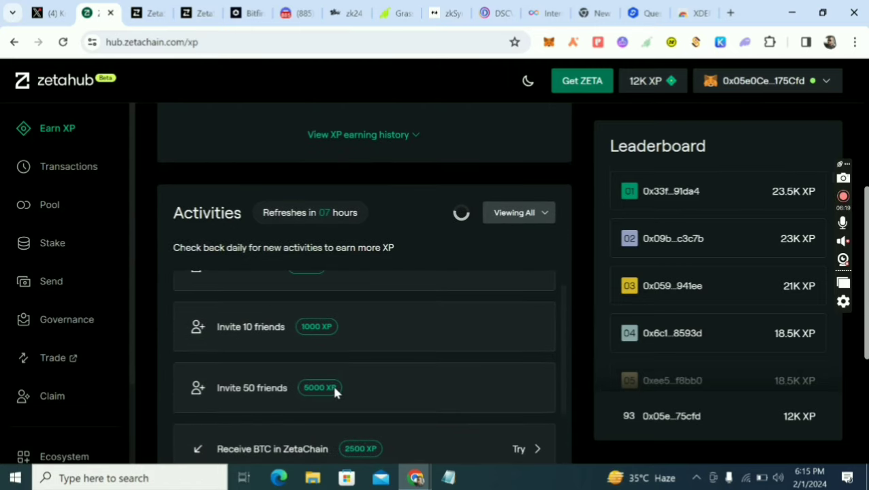
pyautogui.scroll(-2, 439, 348)
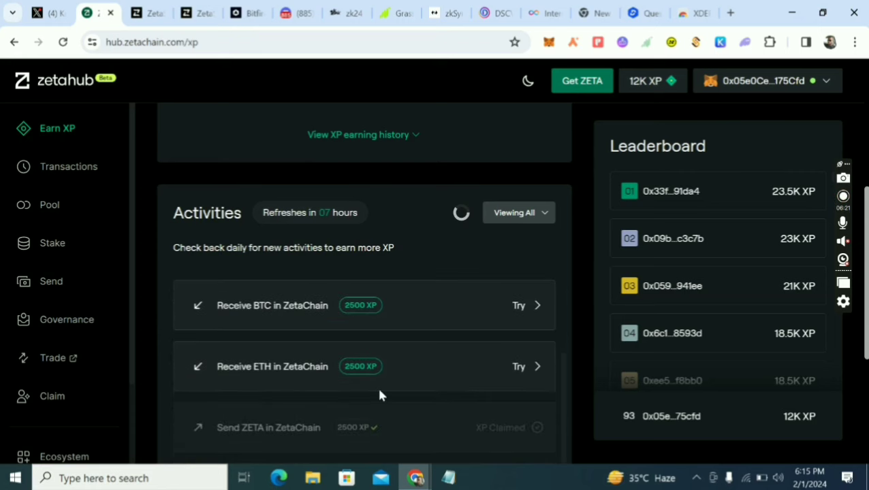
pyautogui.scroll(2, 378, 391)
pyautogui.scroll(-3, 378, 392)
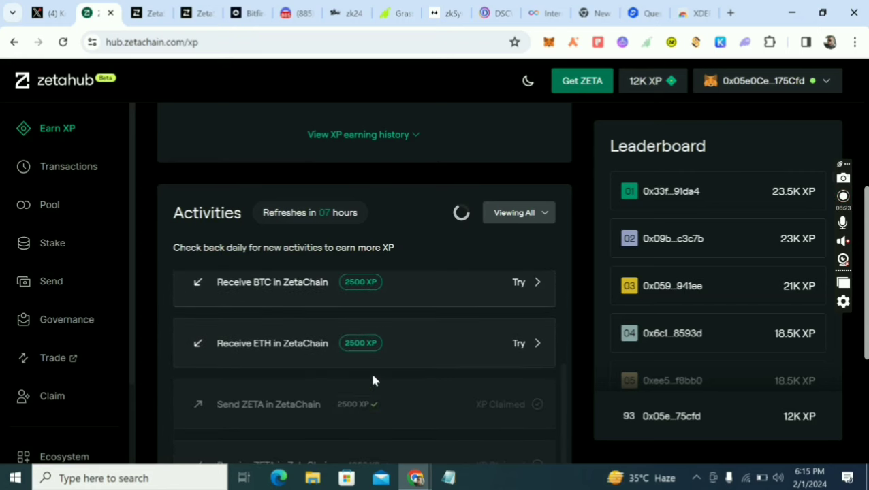
pyautogui.scroll(5, 362, 294)
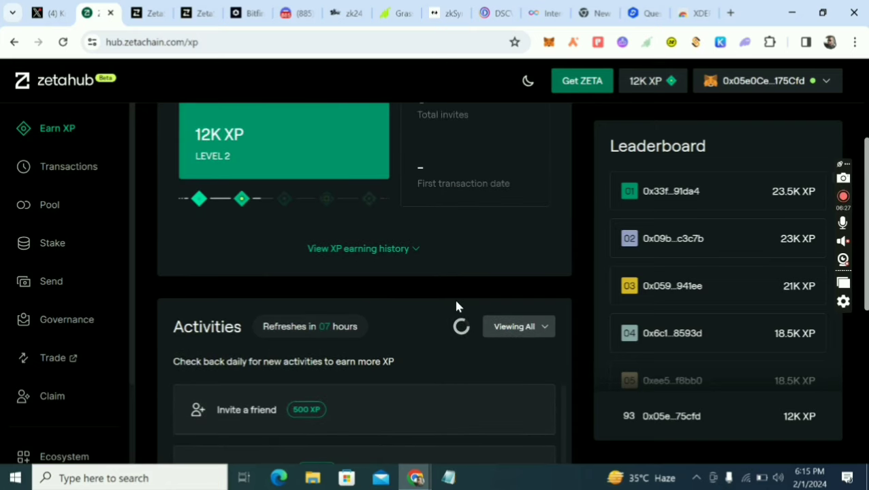
pyautogui.scroll(3, 456, 307)
pyautogui.scroll(-6, 456, 306)
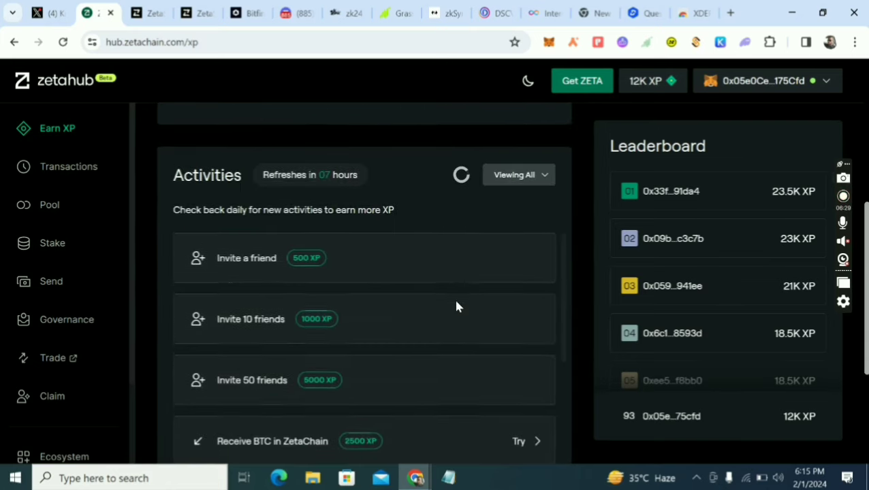
pyautogui.scroll(-5, 456, 306)
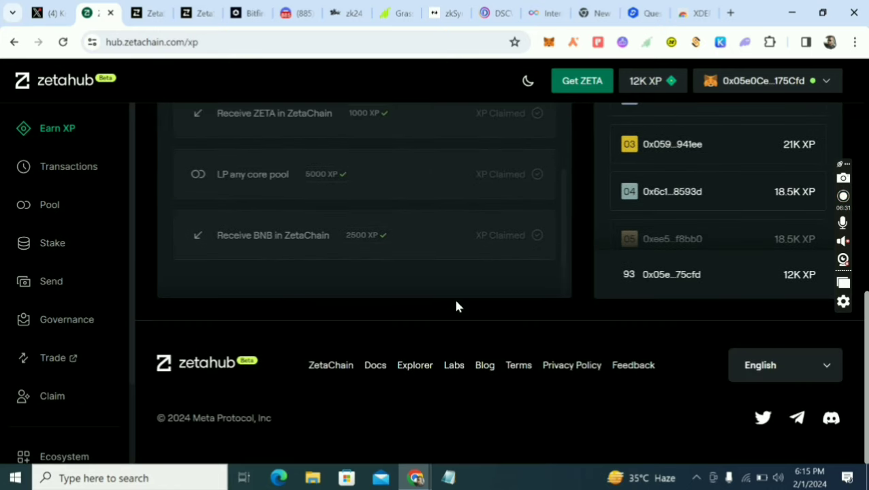
pyautogui.scroll(1, 456, 306)
pyautogui.scroll(1, 456, 306)
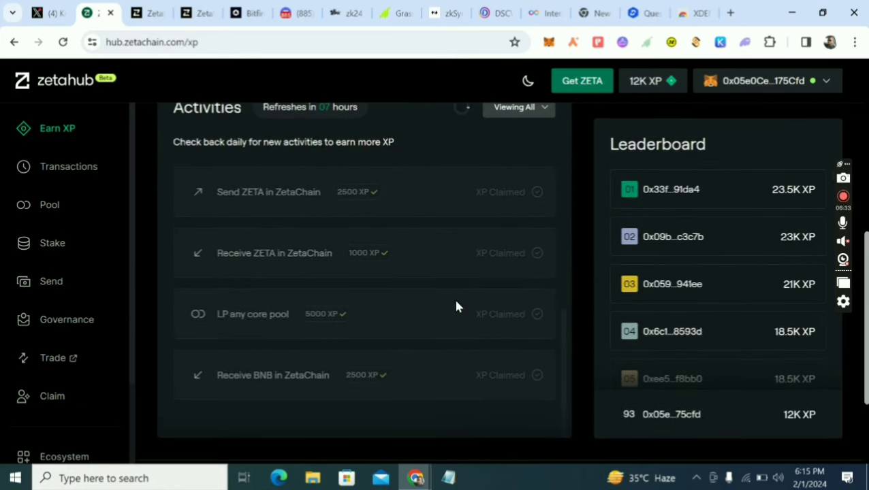
pyautogui.scroll(3, 456, 306)
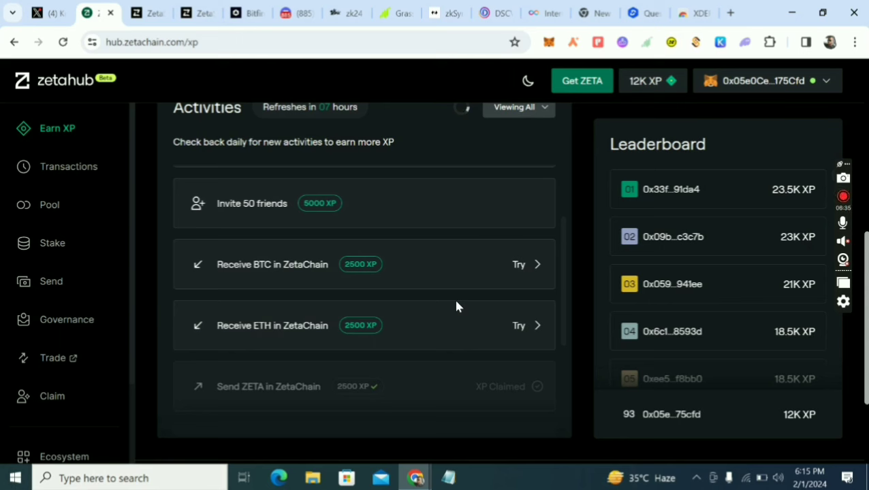